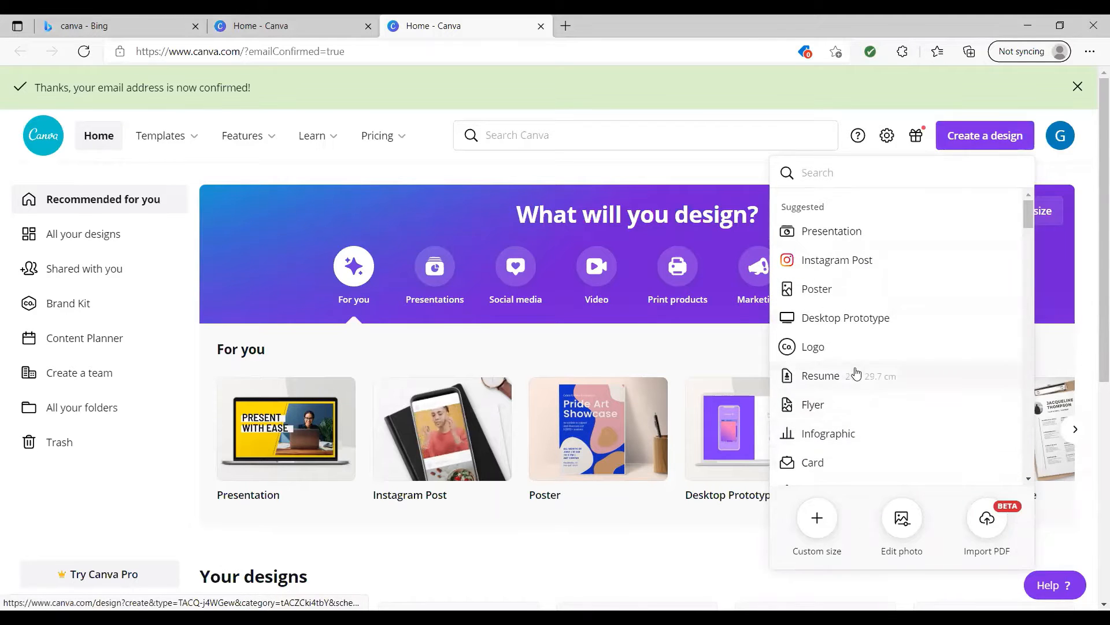
# Create a new poster design of 42 × 59.4 cm and browse the suggested poster templates.
pyautogui.click(817, 289)
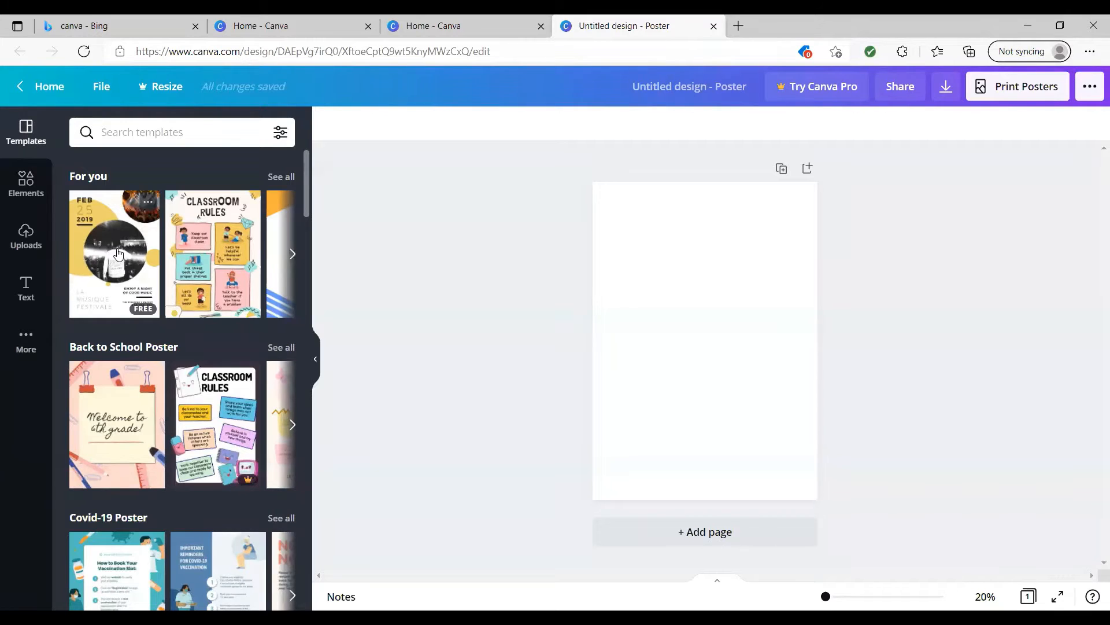
pyautogui.scroll(-1, 118, 253)
pyautogui.scroll(-3, 118, 253)
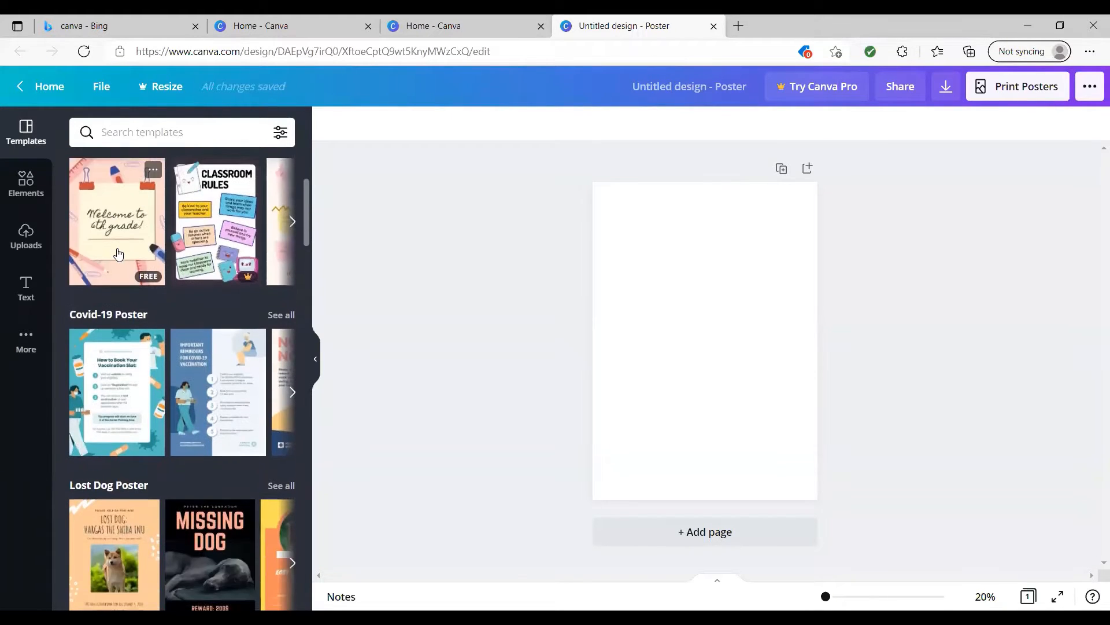
pyautogui.scroll(4, 118, 253)
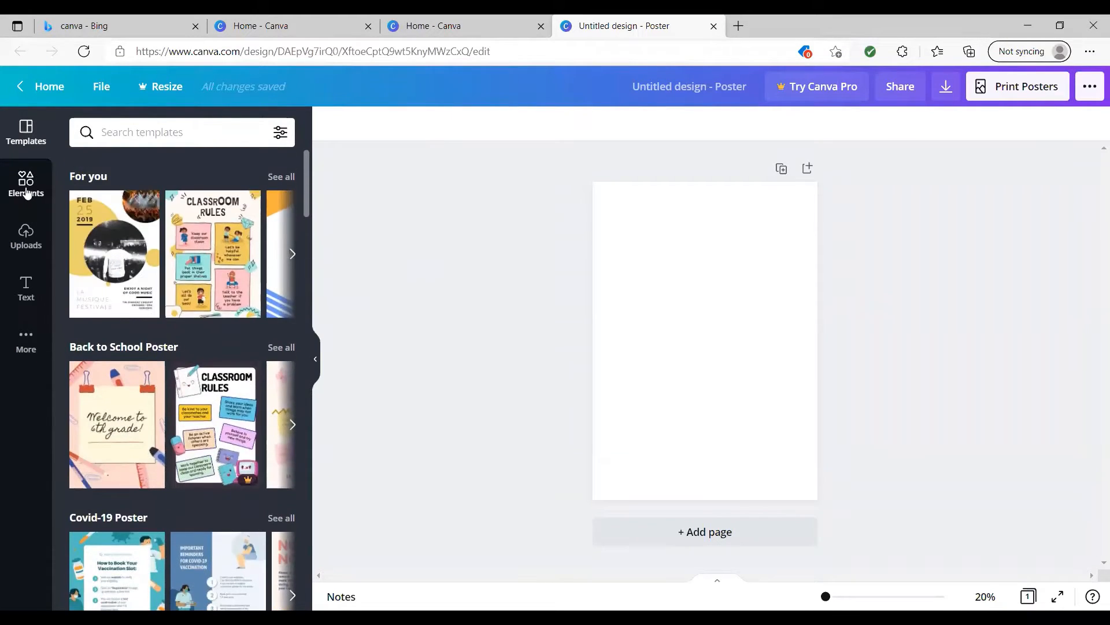
# Look through the available design elements, from shapes, graphics and photos to audio, charts, frames and grids.
pyautogui.click(25, 186)
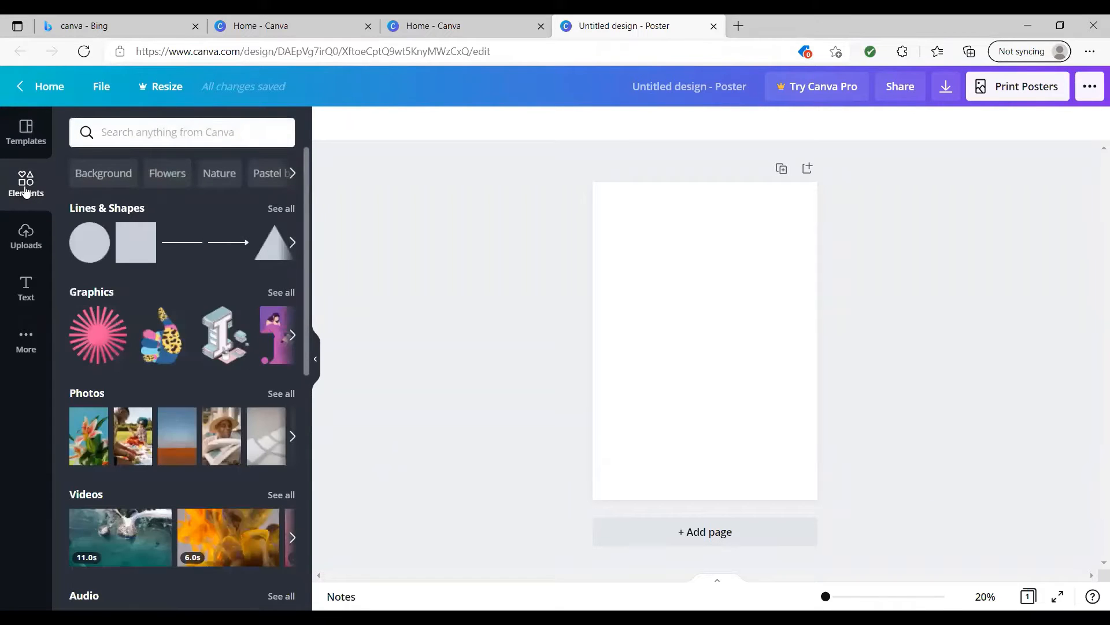
pyautogui.click(27, 151)
pyautogui.click(27, 187)
pyautogui.scroll(-1, 128, 258)
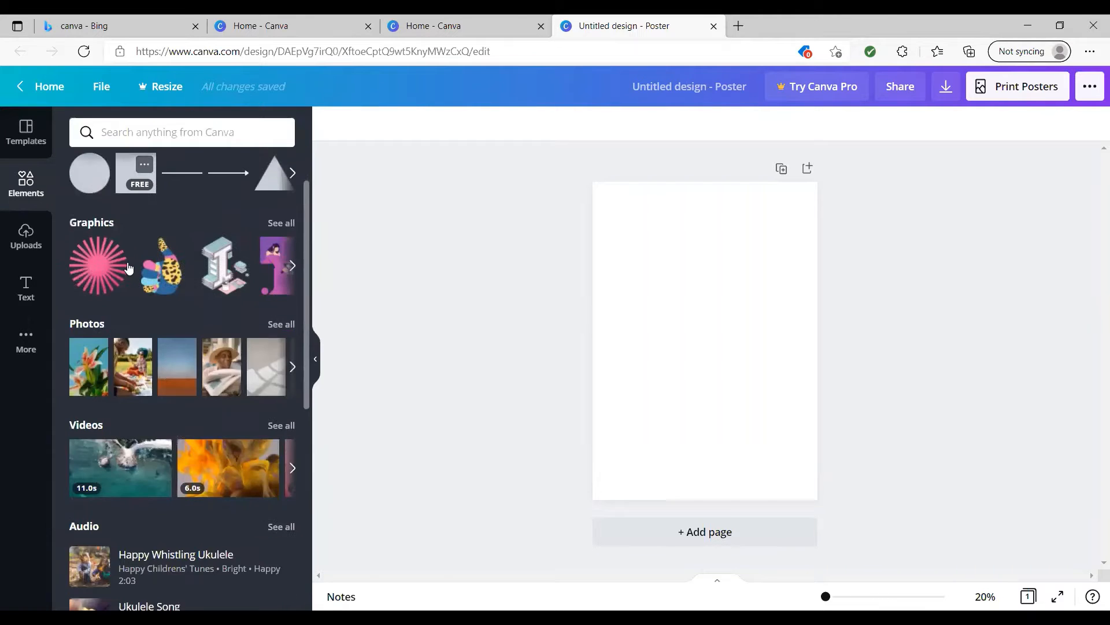
pyautogui.scroll(1, 127, 266)
pyautogui.scroll(-2, 128, 266)
pyautogui.scroll(-2, 128, 266)
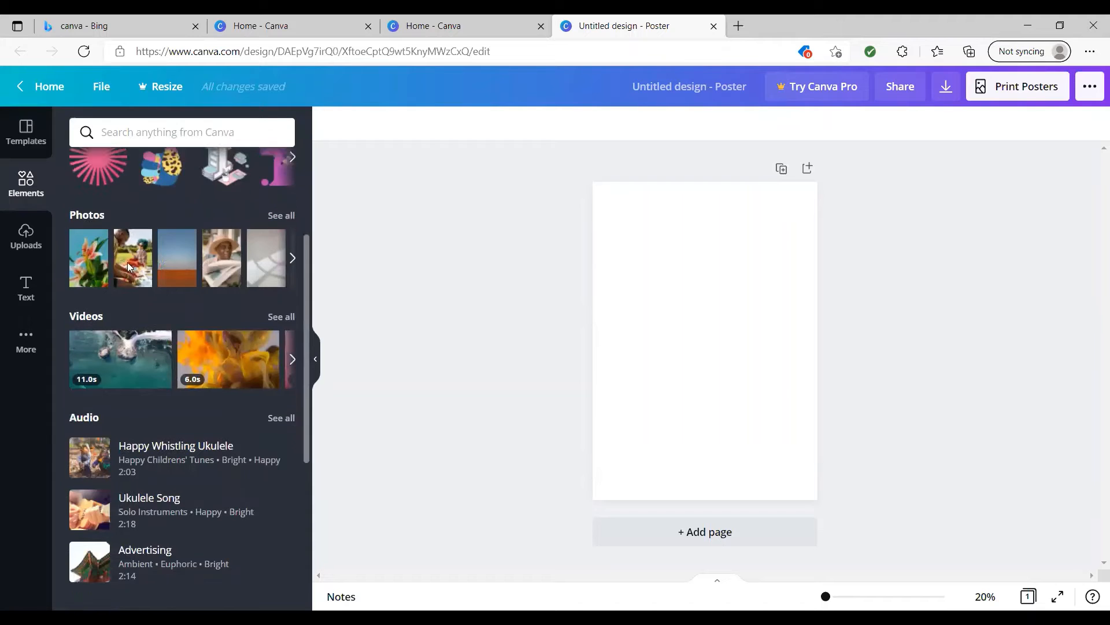
pyautogui.scroll(-3, 128, 267)
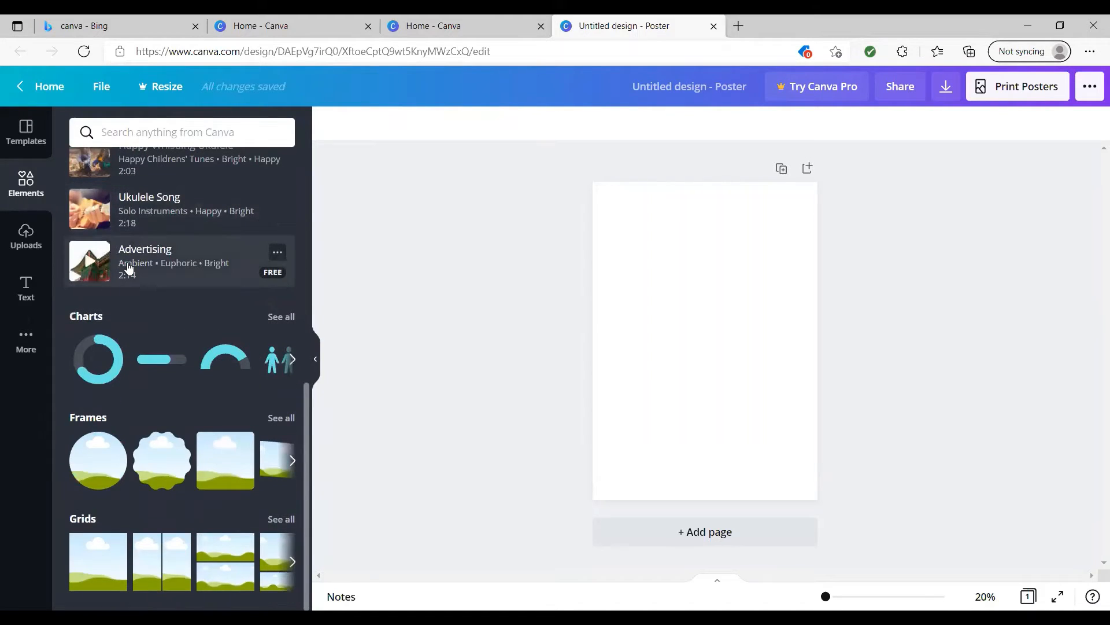
pyautogui.scroll(5, 129, 266)
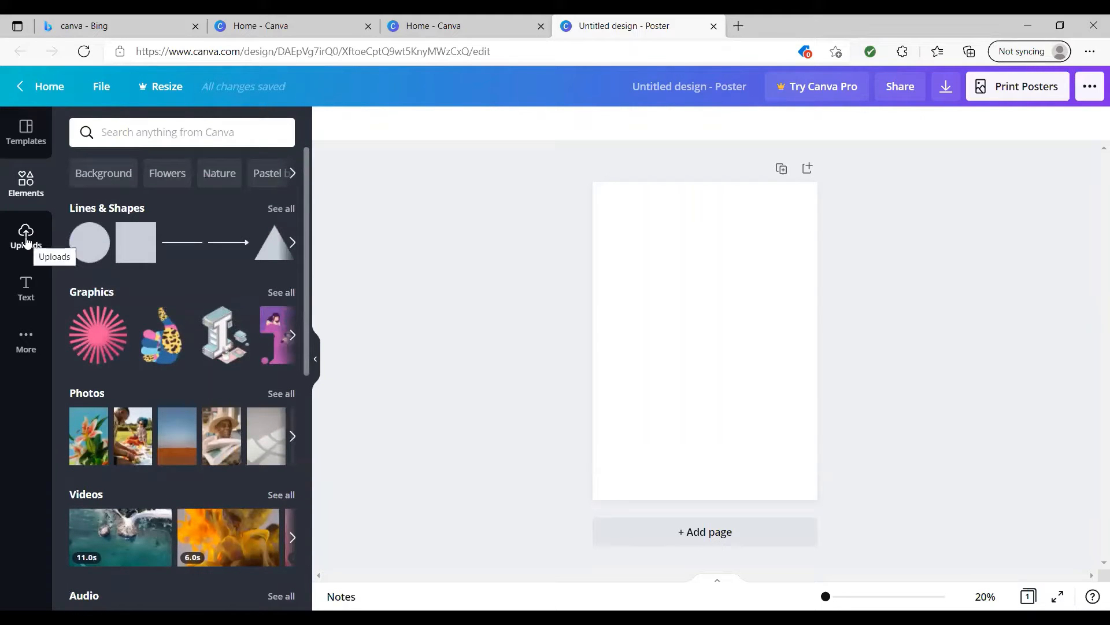
# Look over the uploaded images, the text styles and font combinations, and the additional apps and integrations.
pyautogui.click(26, 240)
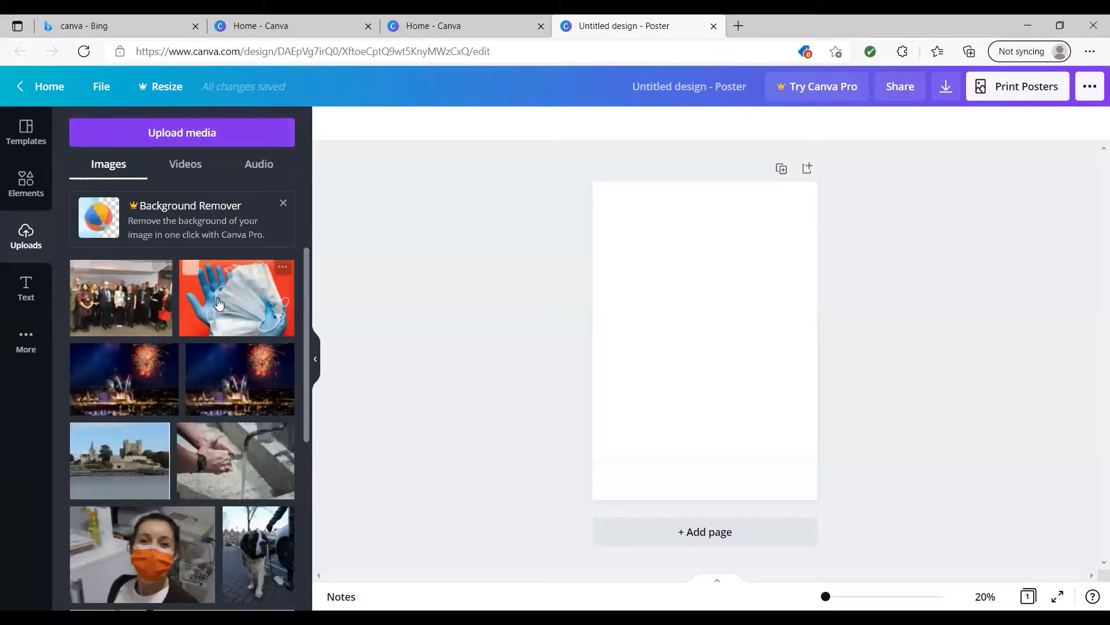
pyautogui.click(22, 292)
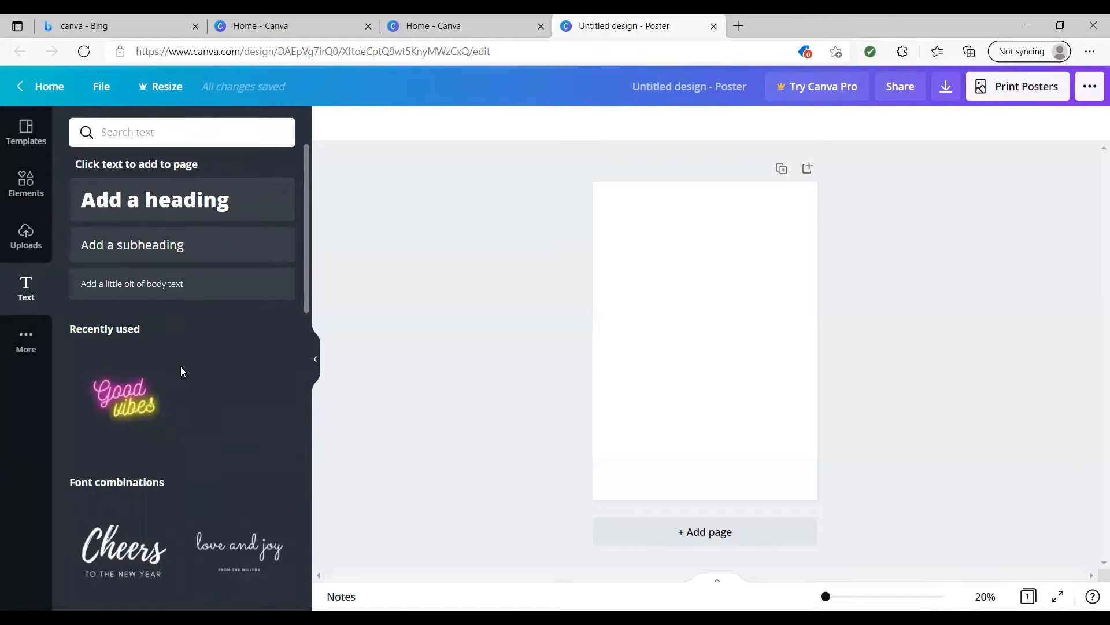
pyautogui.scroll(-6, 181, 370)
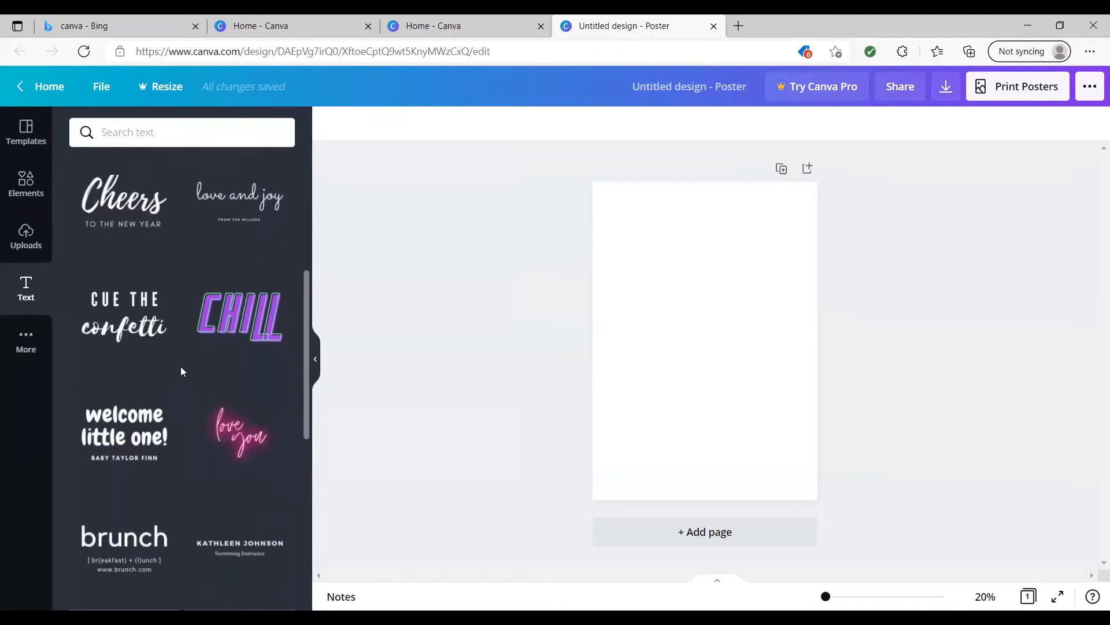
pyautogui.scroll(-5, 181, 370)
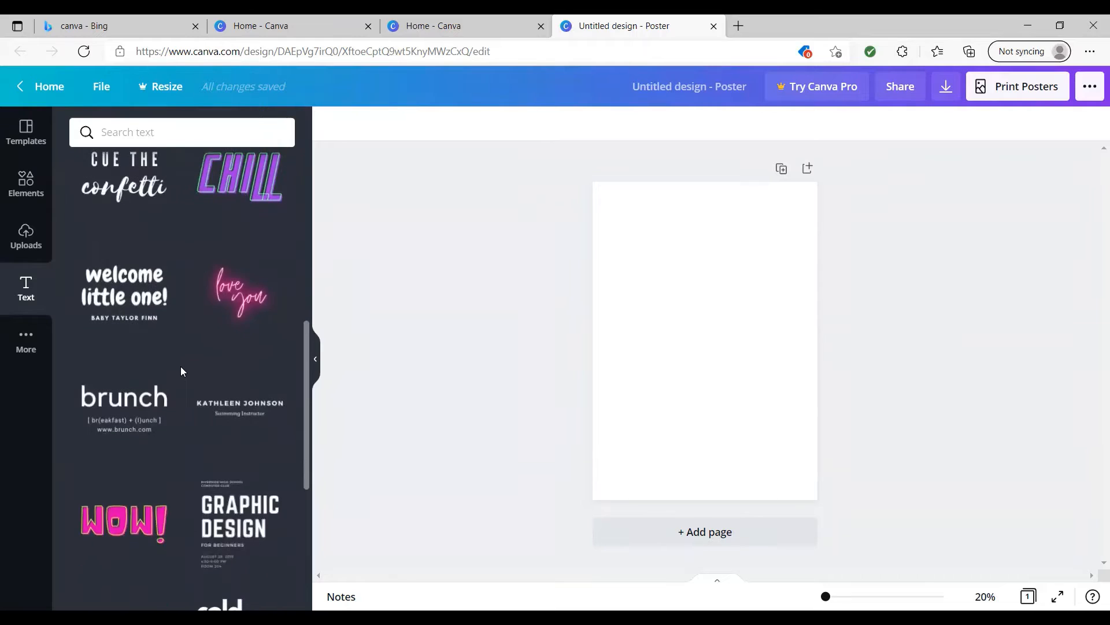
pyautogui.scroll(10, 181, 370)
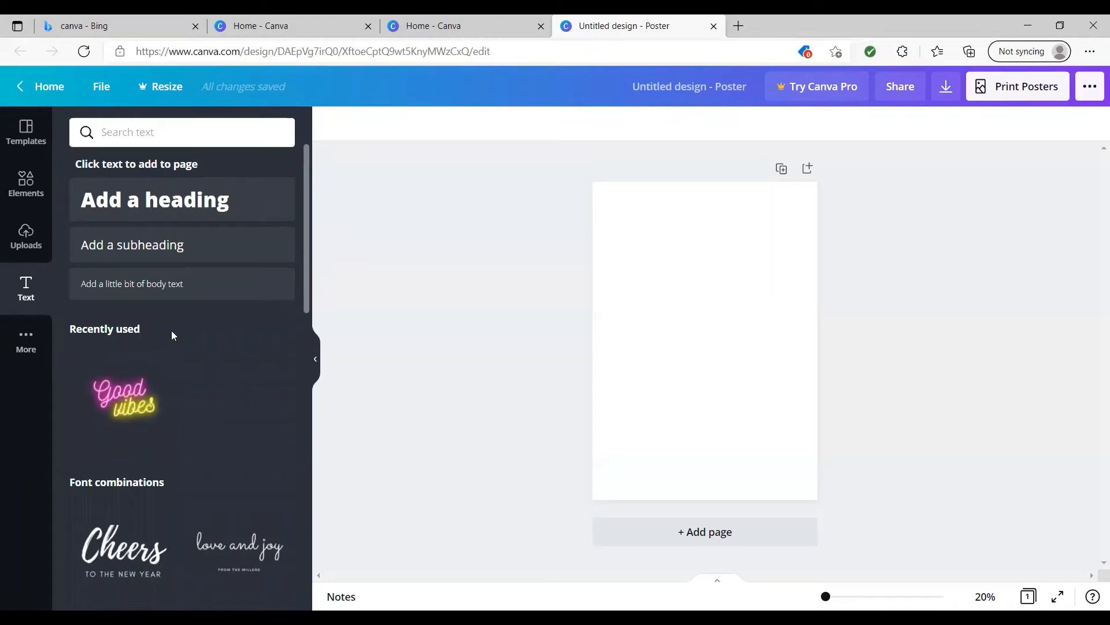
pyautogui.click(24, 338)
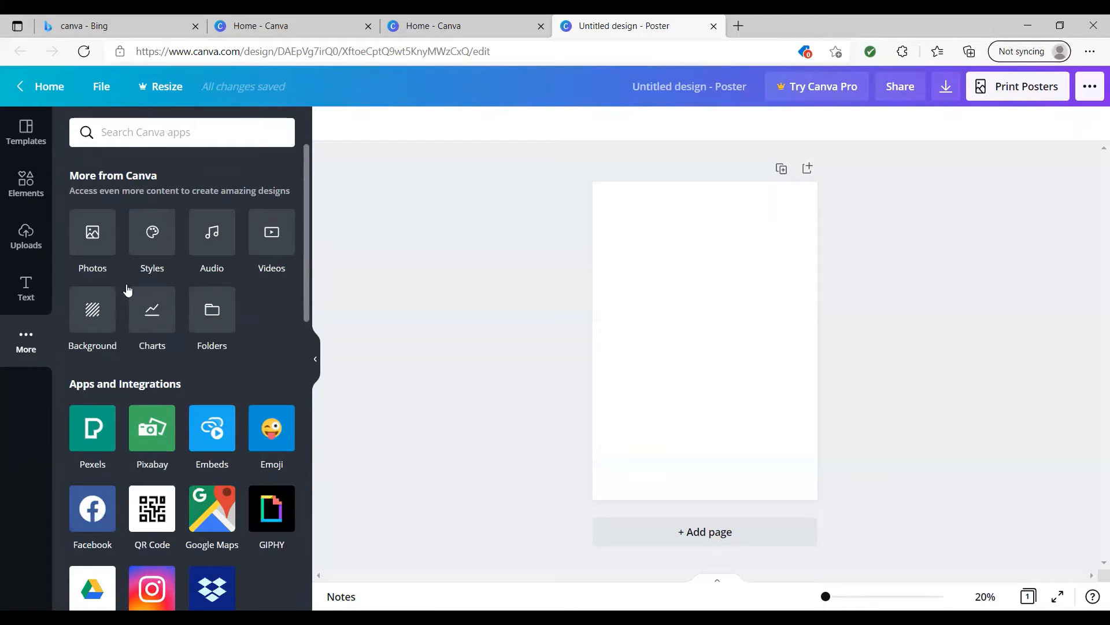
pyautogui.click(29, 184)
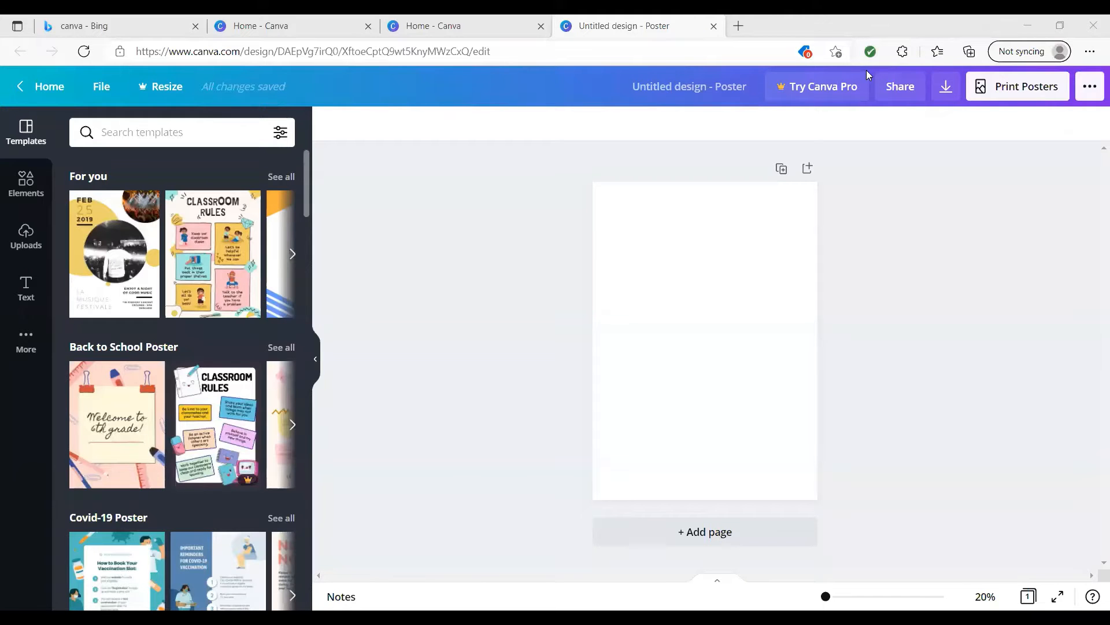
# Browse the recommended templates and apply the yellow La Musique Festivale concert template to the blank poster.
pyautogui.moveTo(118, 262)
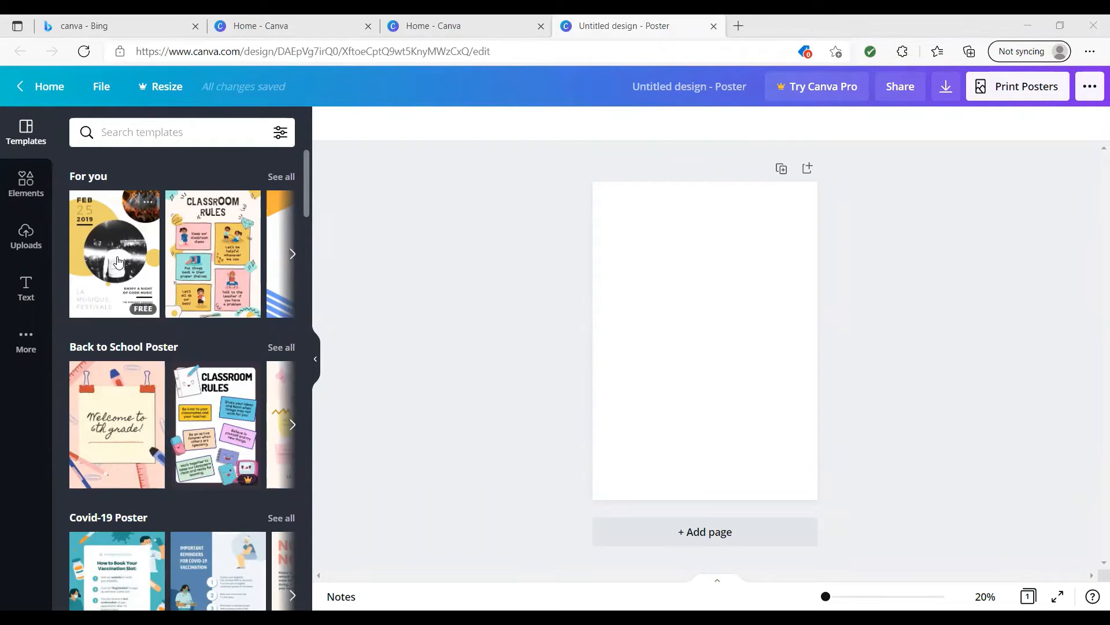
pyautogui.click(291, 257)
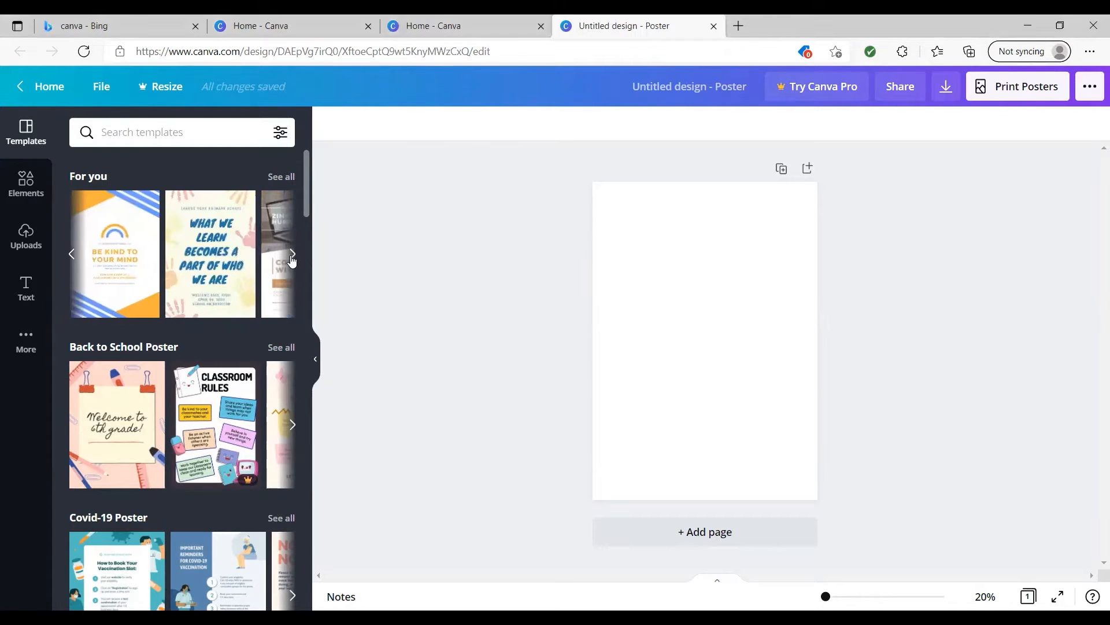
pyautogui.click(70, 255)
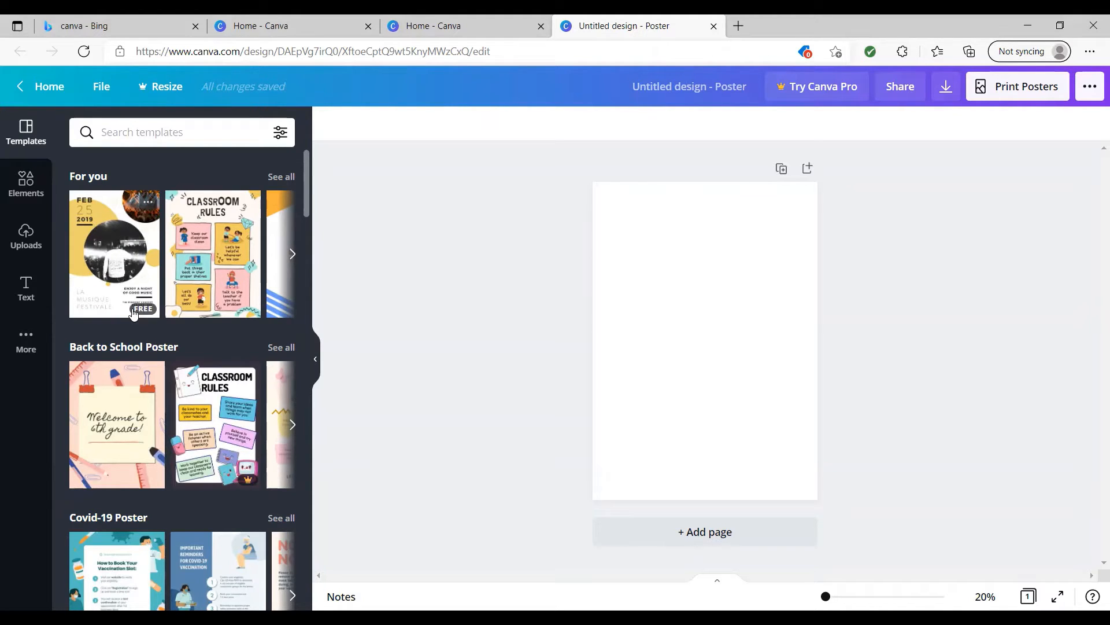
pyautogui.click(120, 259)
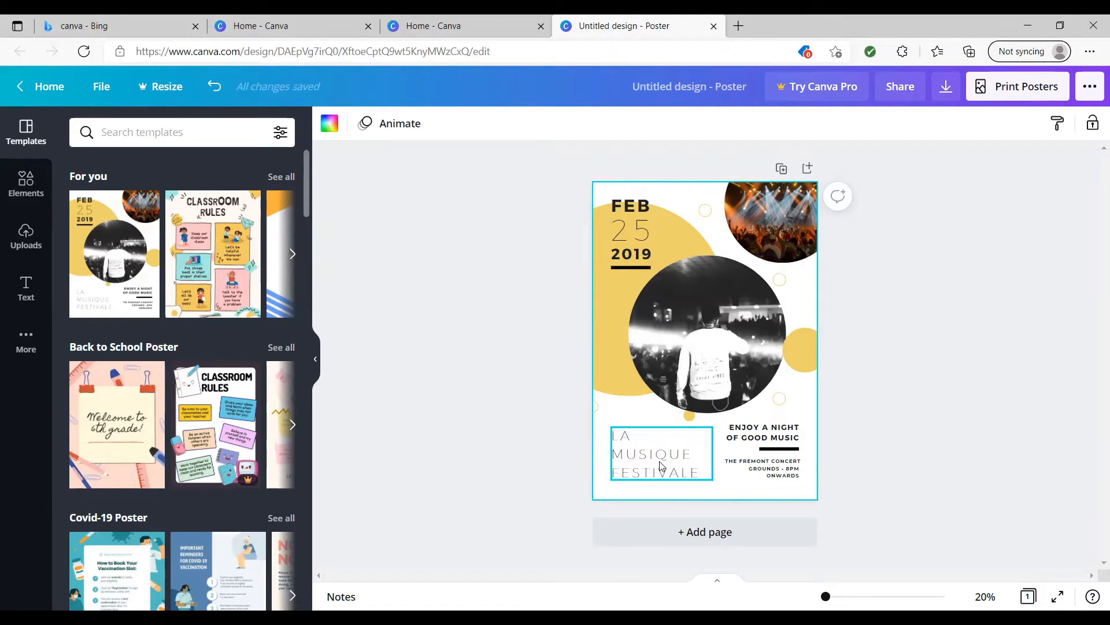
# Ungroup the date text on the poster so its month, day and year are separate elements.
pyautogui.click(636, 255)
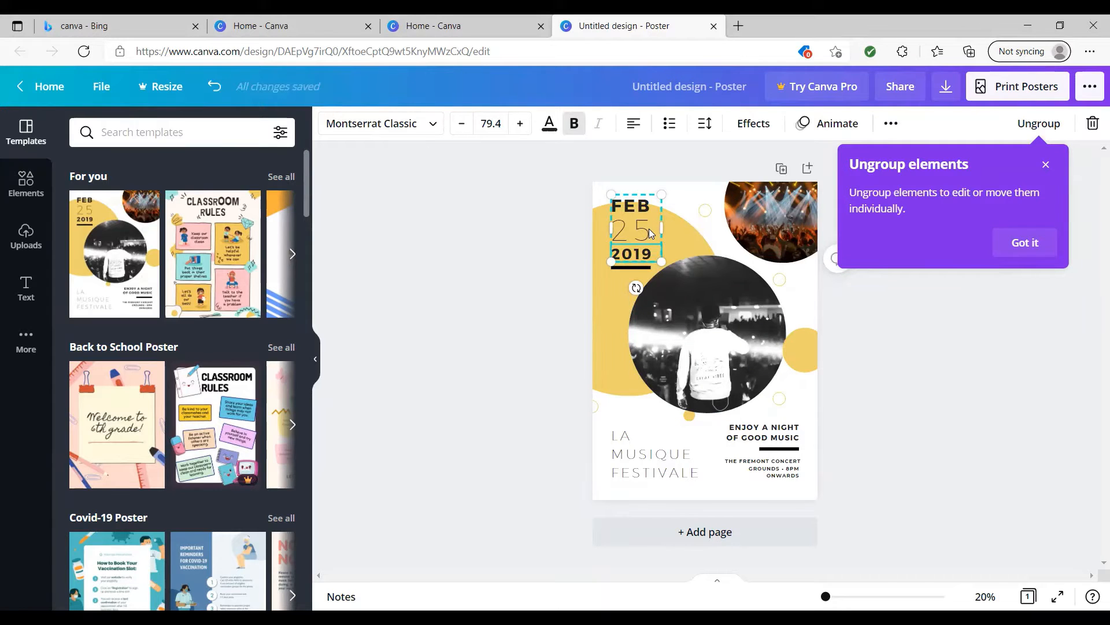
pyautogui.click(1025, 243)
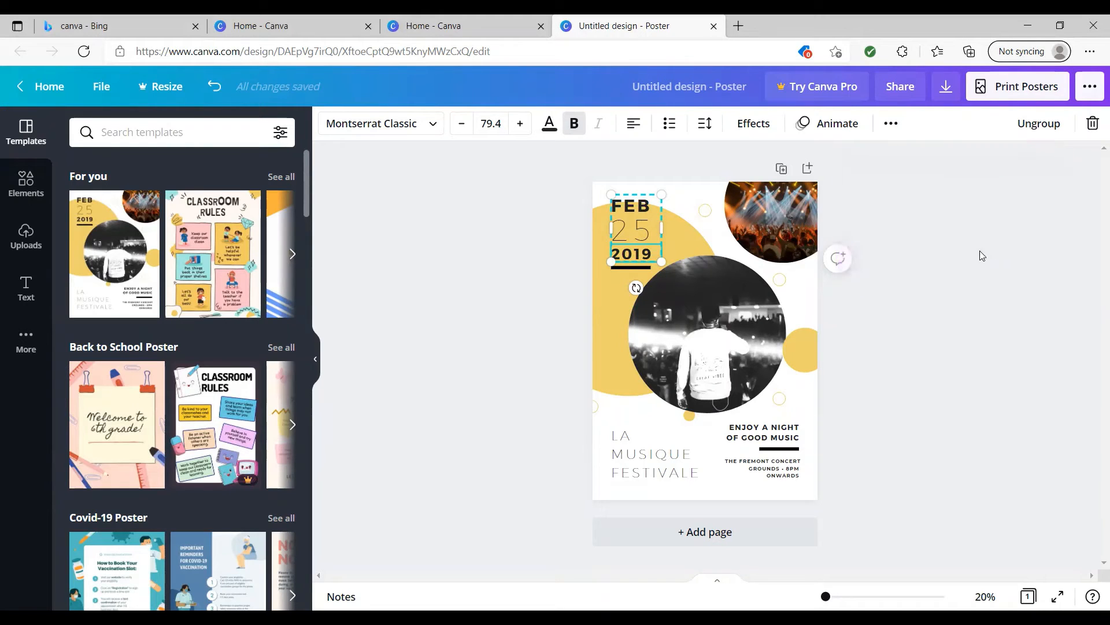
pyautogui.click(794, 251)
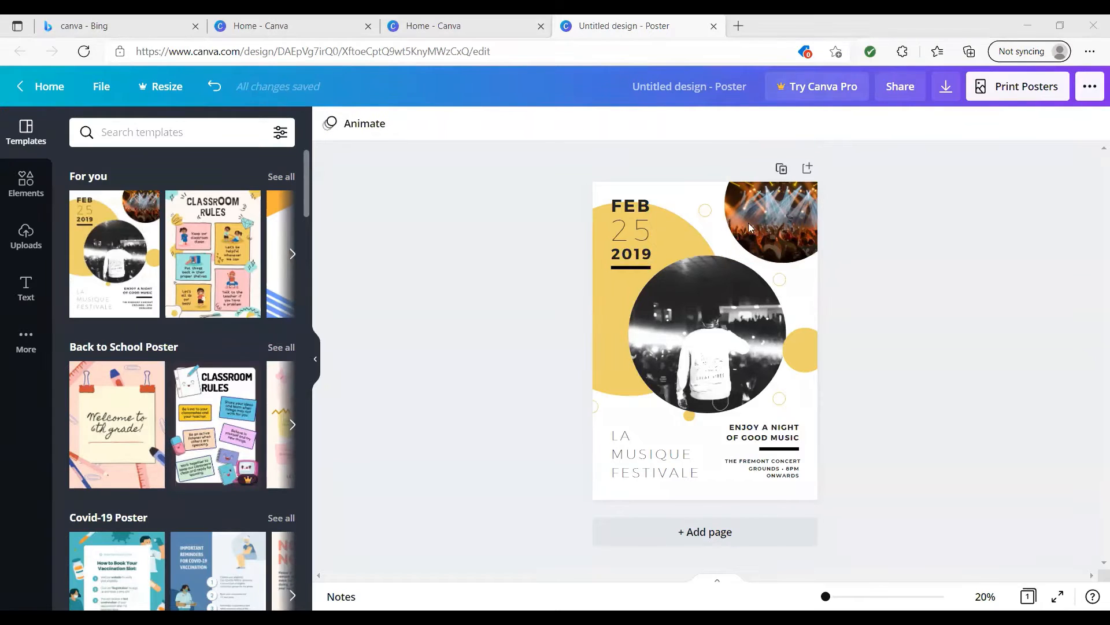
pyautogui.rightClick(634, 238)
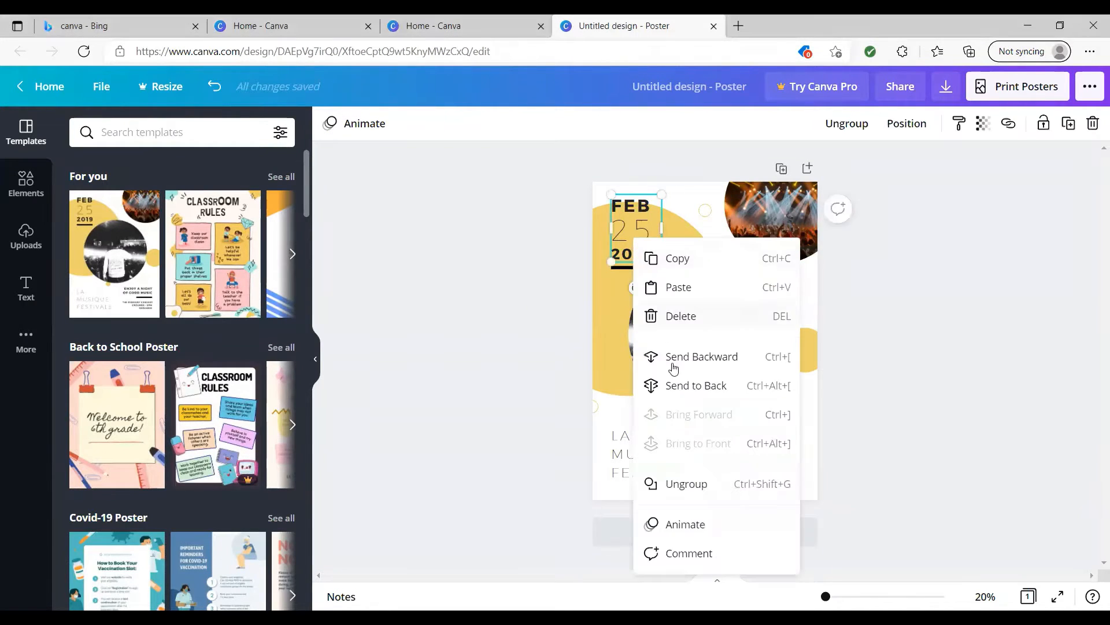
pyautogui.click(687, 484)
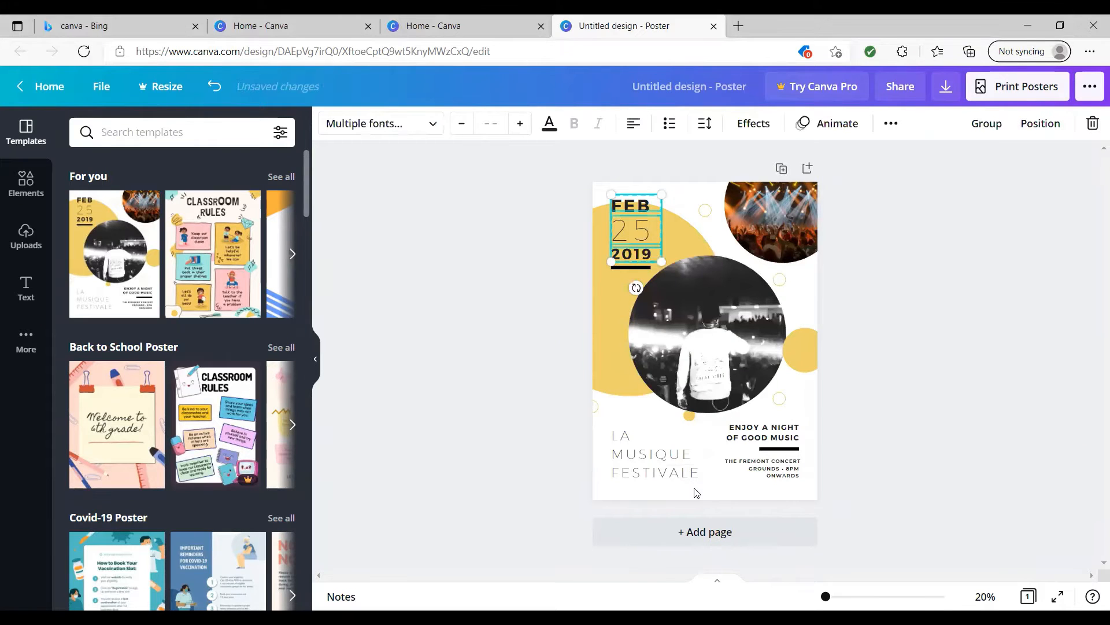
pyautogui.click(847, 242)
# Change the day in the poster's date to 12 and the month to JAN.
pyautogui.click(637, 233)
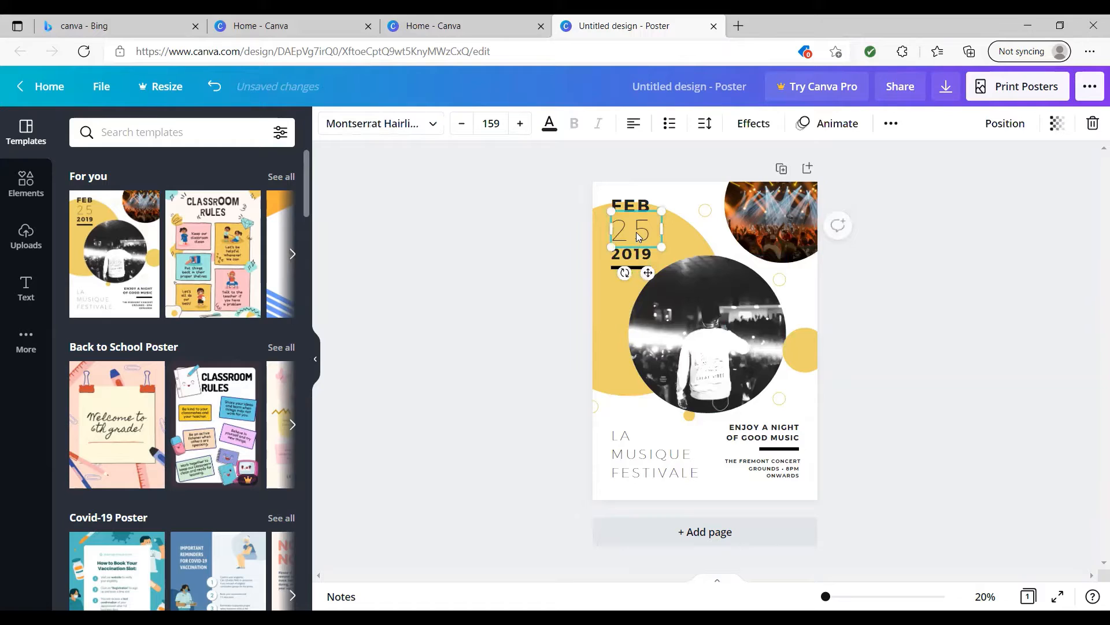
pyautogui.doubleClick(638, 234)
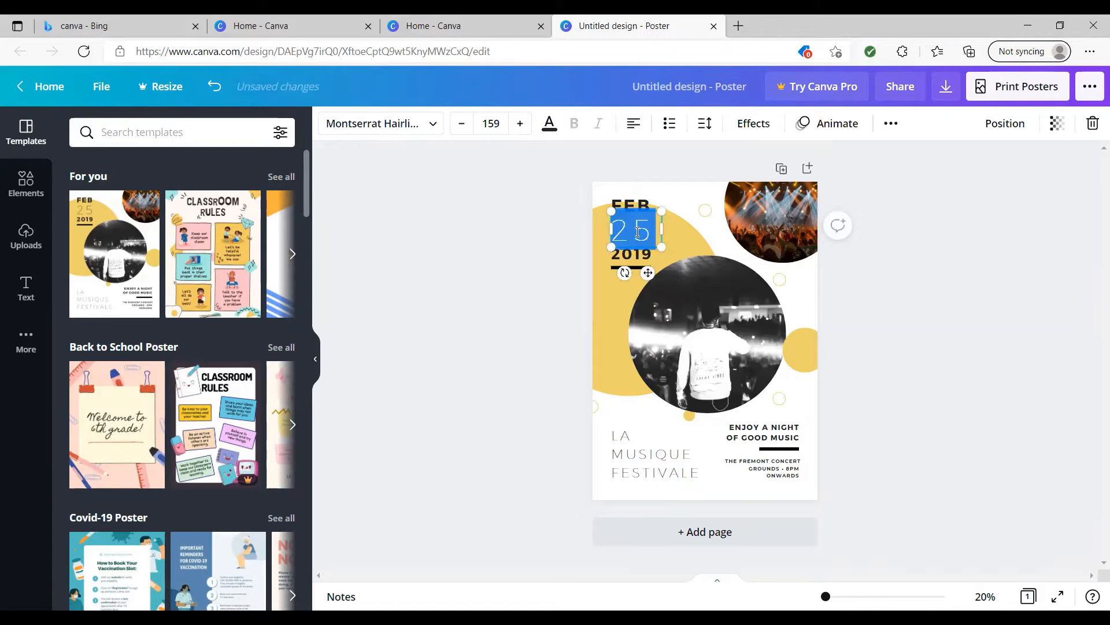
pyautogui.write('12')
pyautogui.click(652, 207)
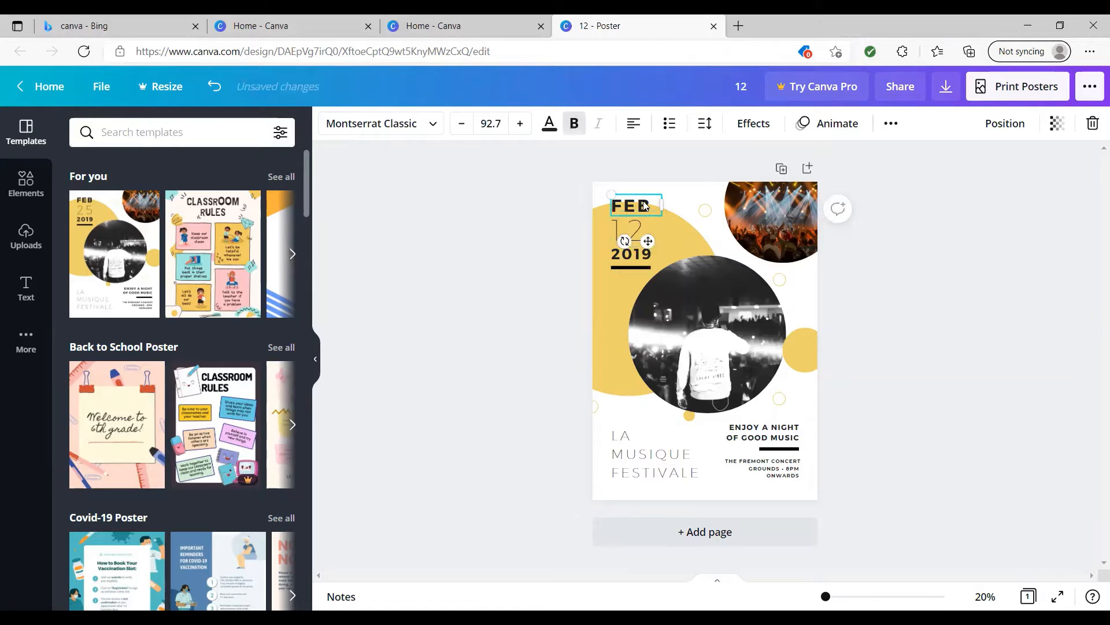
pyautogui.doubleClick(645, 206)
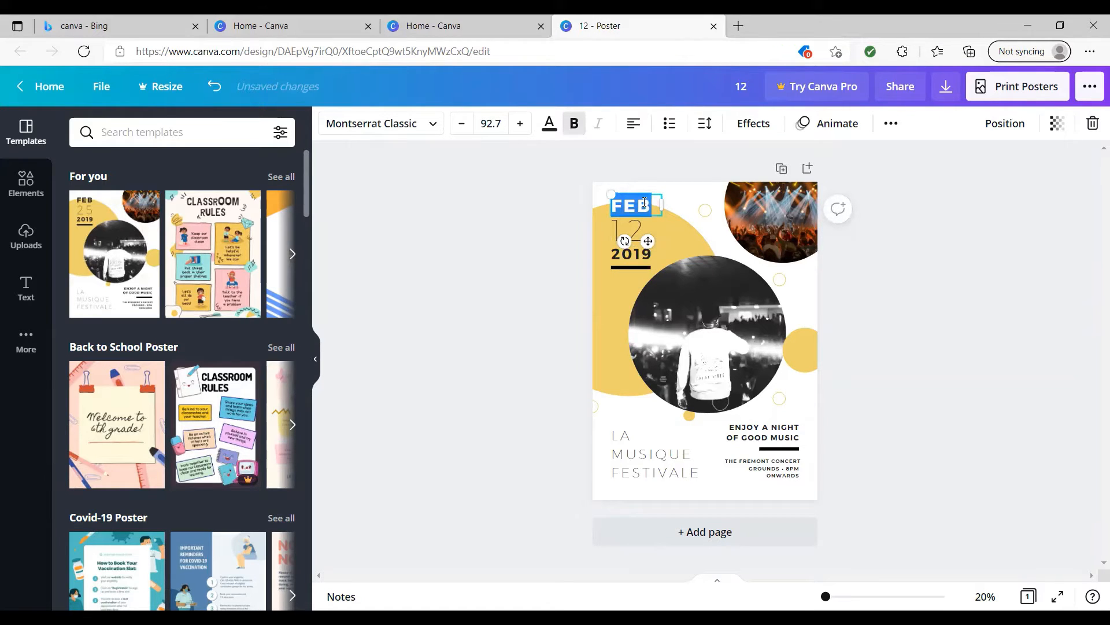
pyautogui.write('JAN')
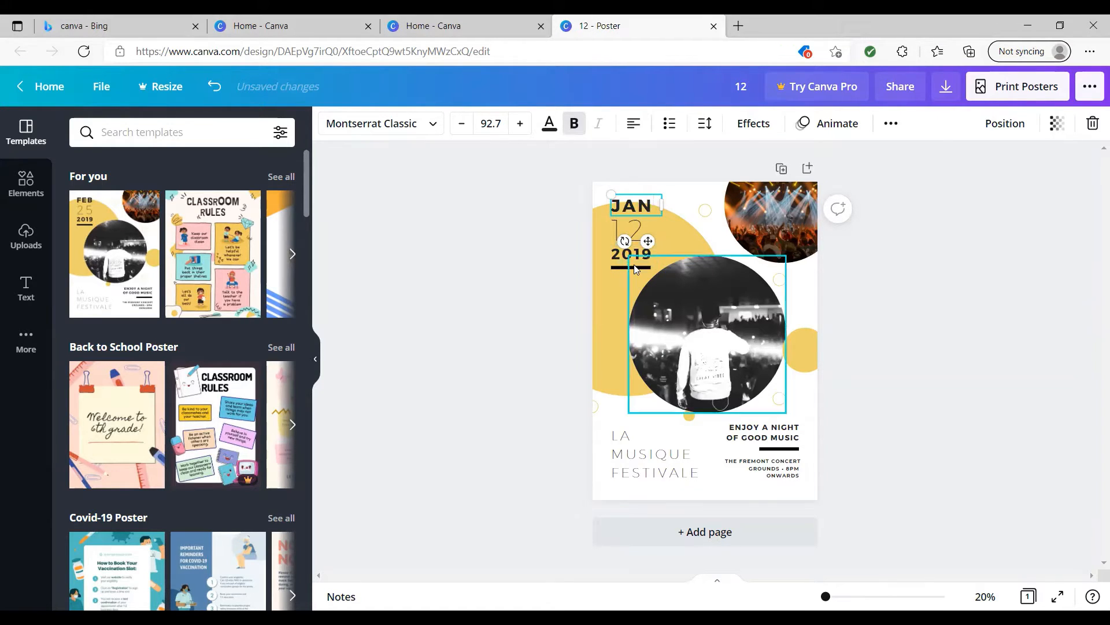
# Change the year in the poster's date to 2022.
pyautogui.doubleClick(631, 256)
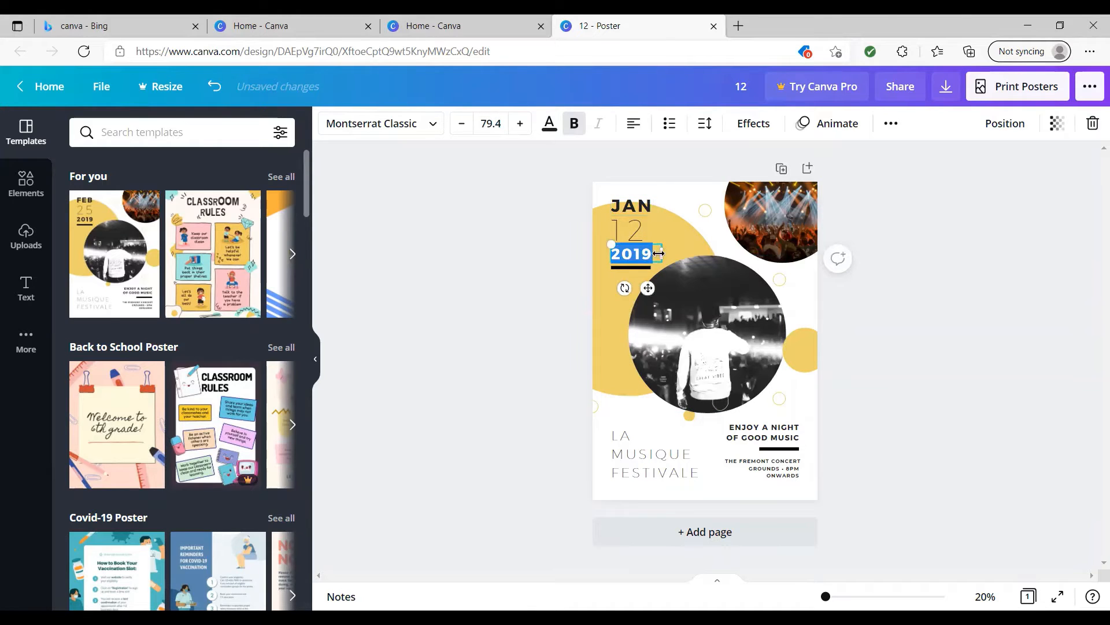
pyautogui.click(652, 253)
pyautogui.press('BackSpace')
pyautogui.press('BackSpace')
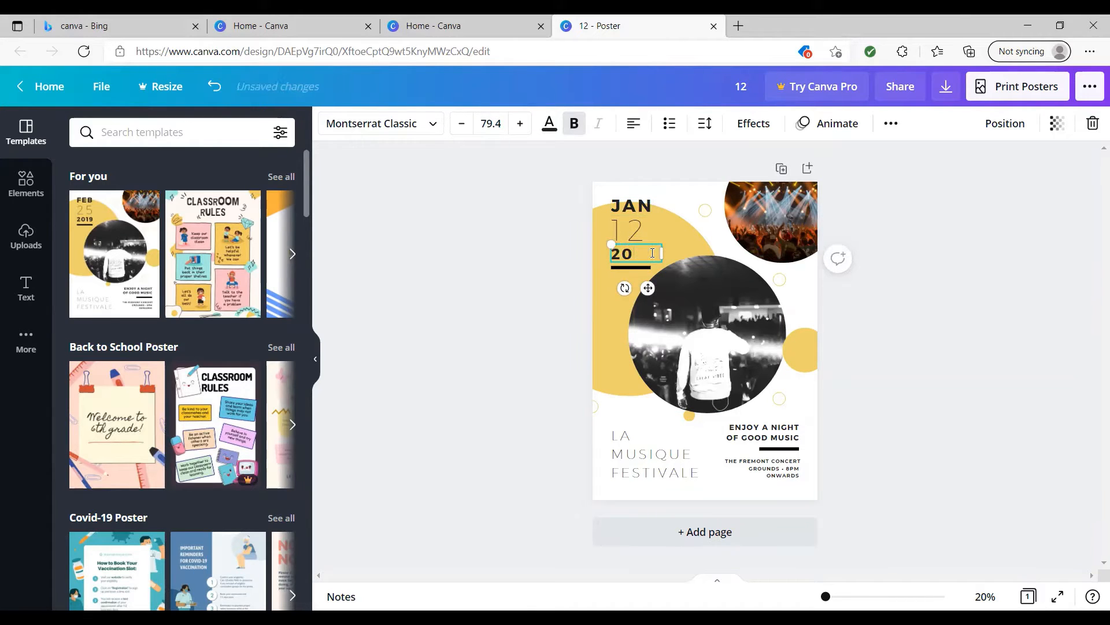
pyautogui.write('22')
pyautogui.click(582, 290)
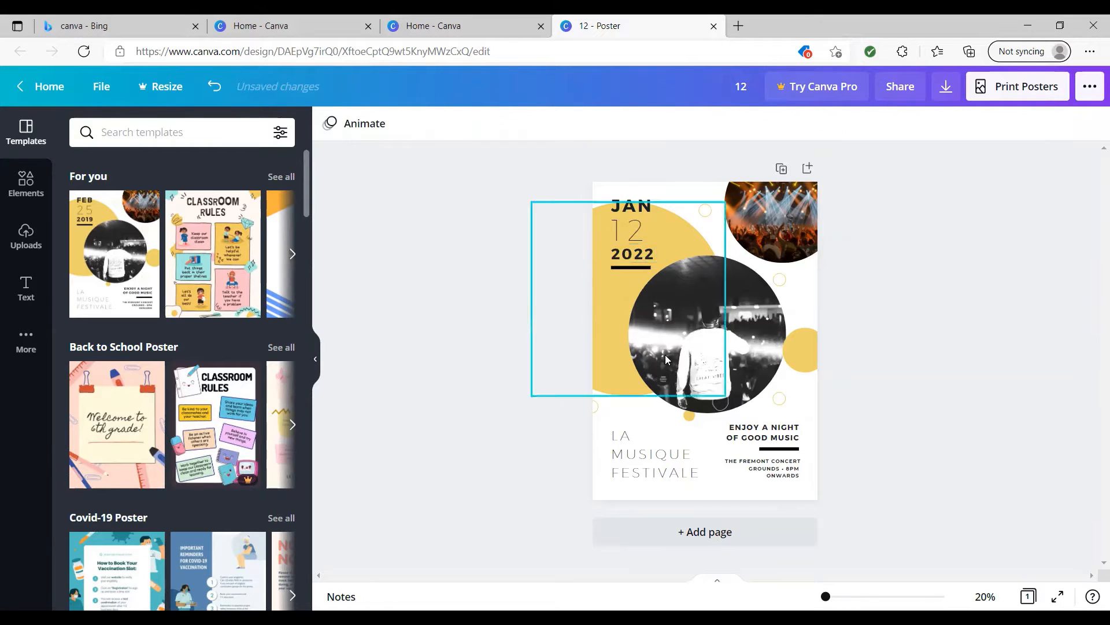
# Replace the venue and time text below the "Enjoy a night of good music" line with VOLUNTEERING EVENT.
pyautogui.click(785, 468)
pyautogui.click(785, 467)
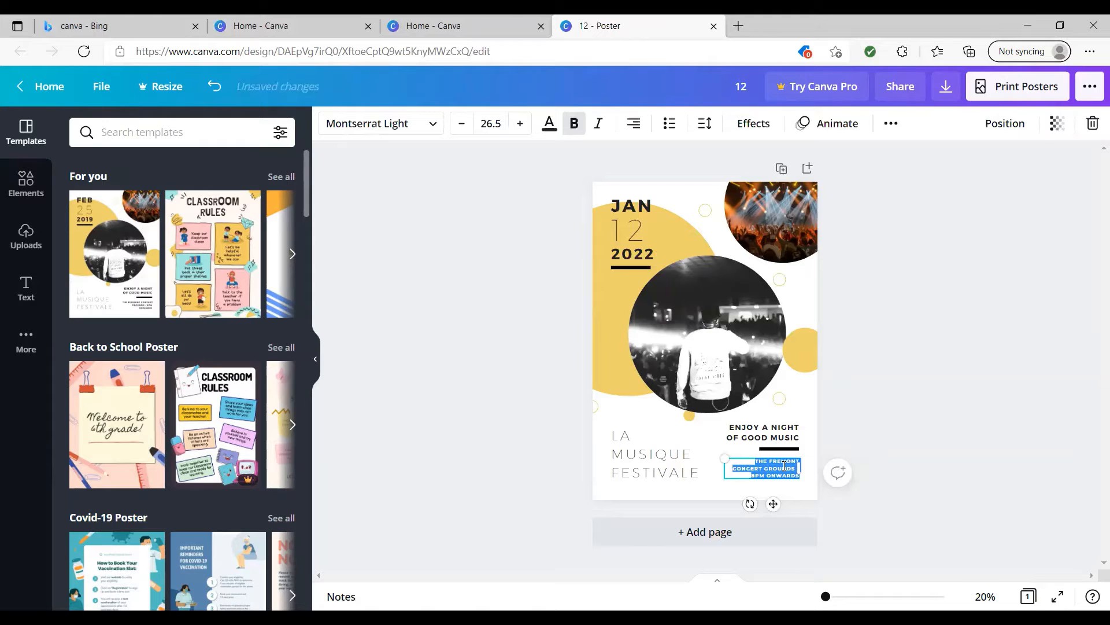
pyautogui.write('VOLUNTE')
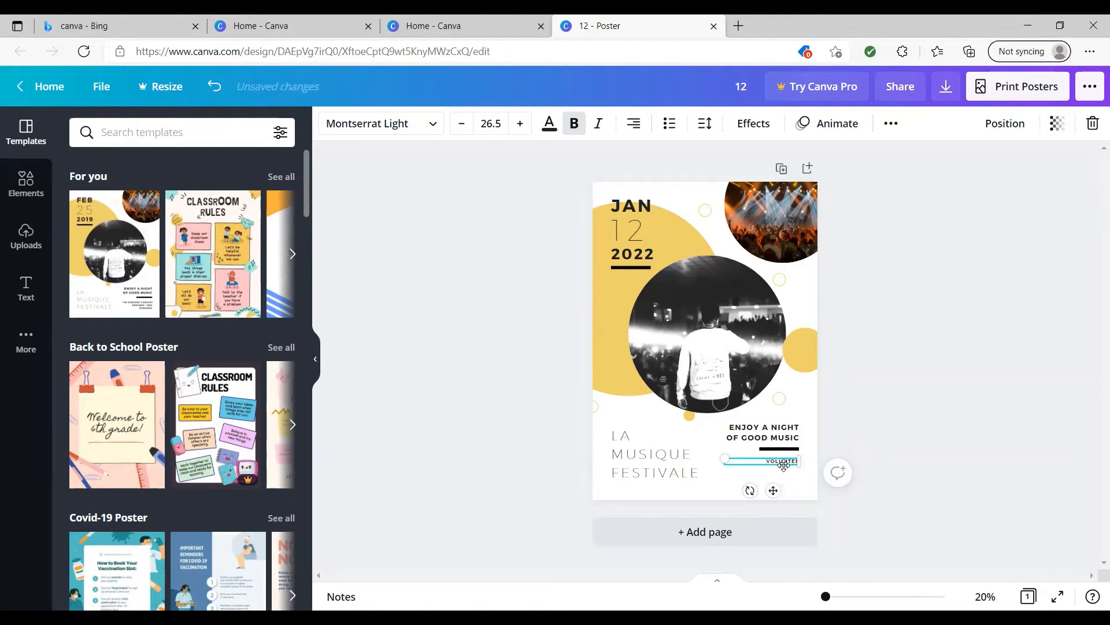
pyautogui.write('ERING EVENT')
pyautogui.click(850, 444)
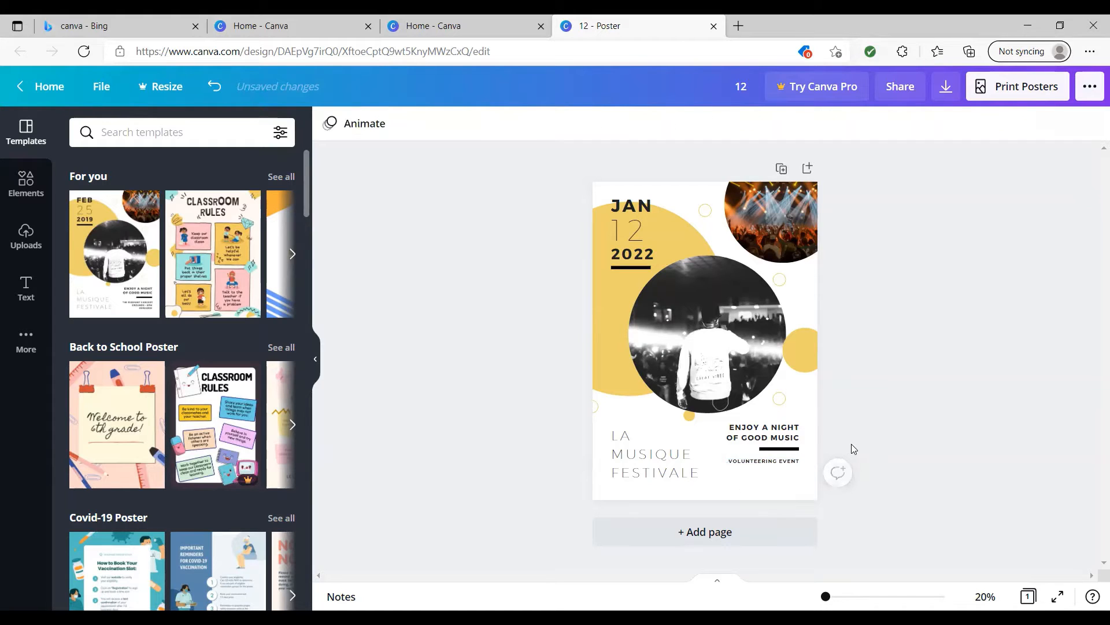
# Delete the black-and-white concert photo from the poster's large central circular frame, keeping the empty frame.
pyautogui.click(724, 347)
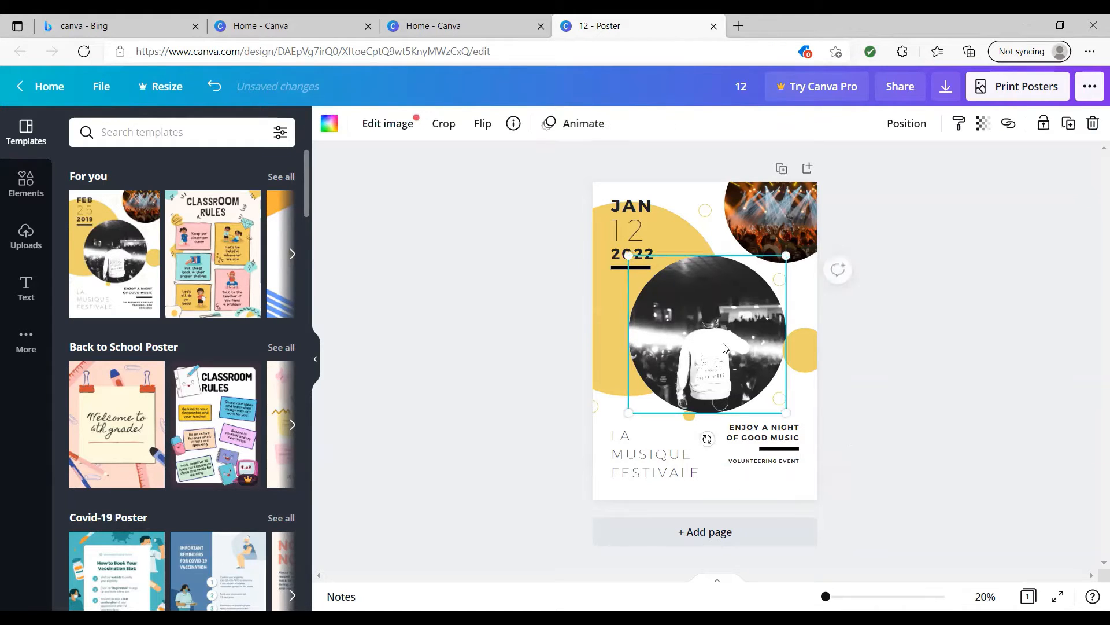
pyautogui.doubleClick(724, 347)
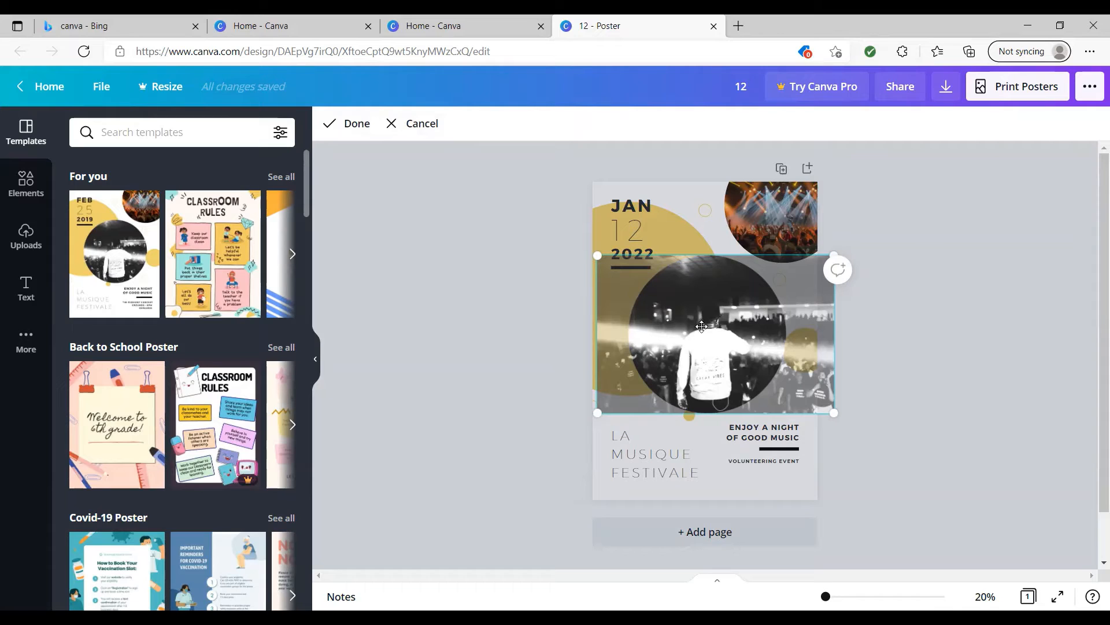
pyautogui.press('Delete')
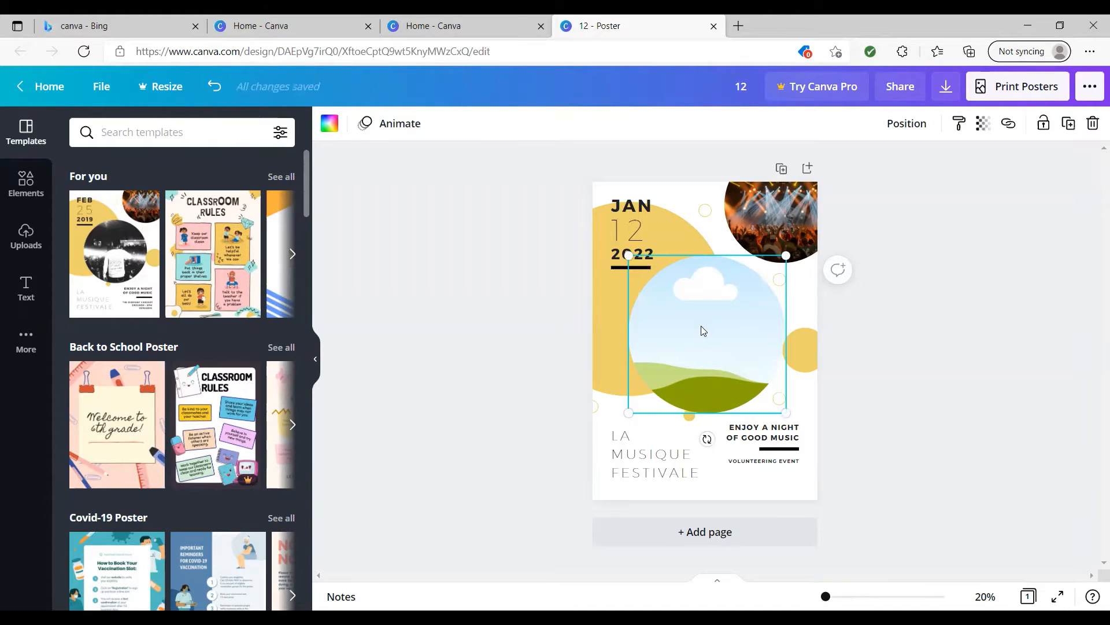
pyautogui.hotkey('ctrl', 'z')
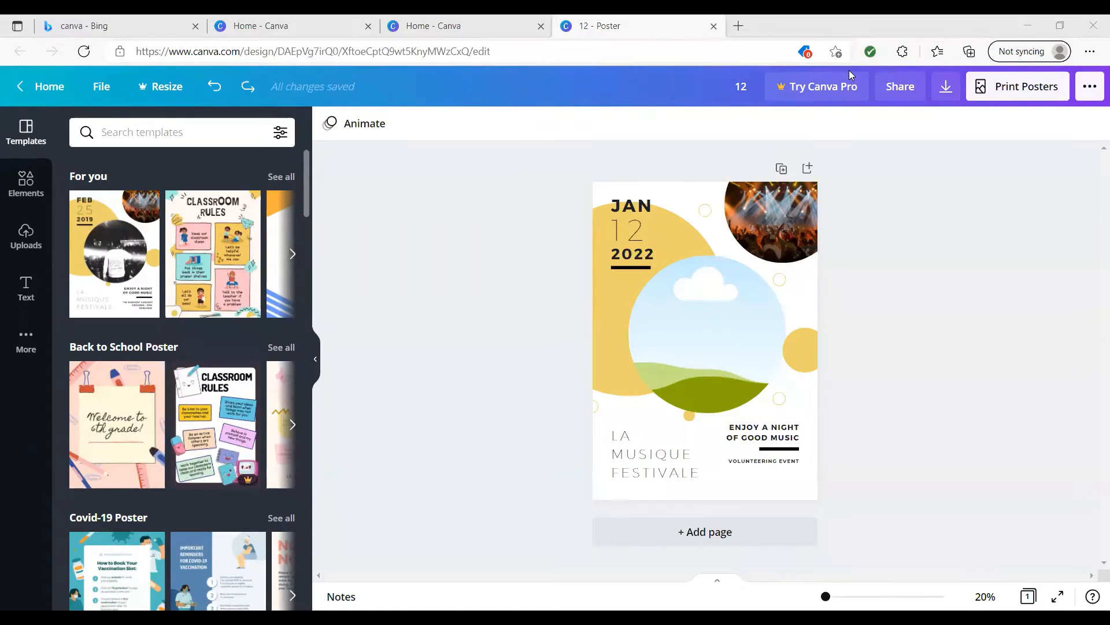
# Add the uploaded group photo to the poster over the empty circular frame and stretch it slightly taller.
pyautogui.click(25, 237)
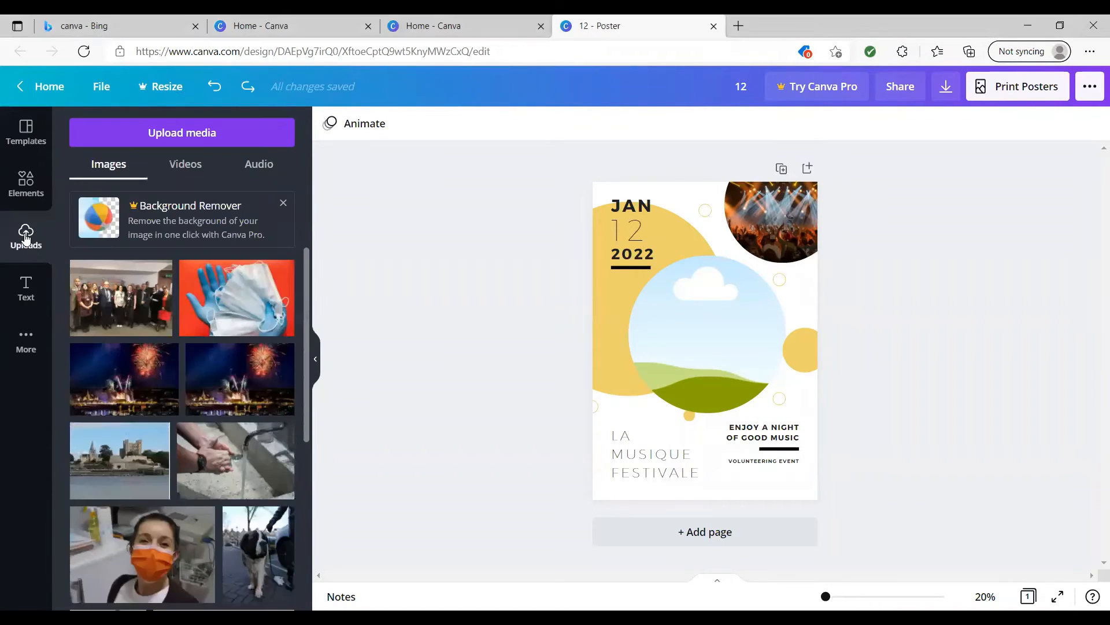
pyautogui.click(119, 295)
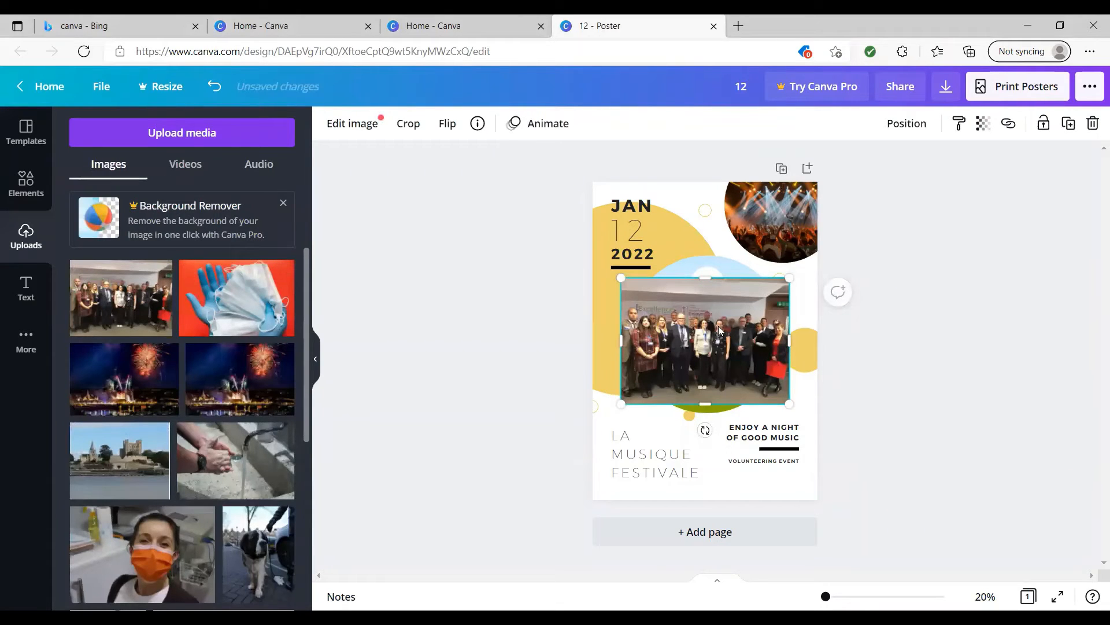
pyautogui.moveTo(706, 274); pyautogui.dragTo(706, 262)
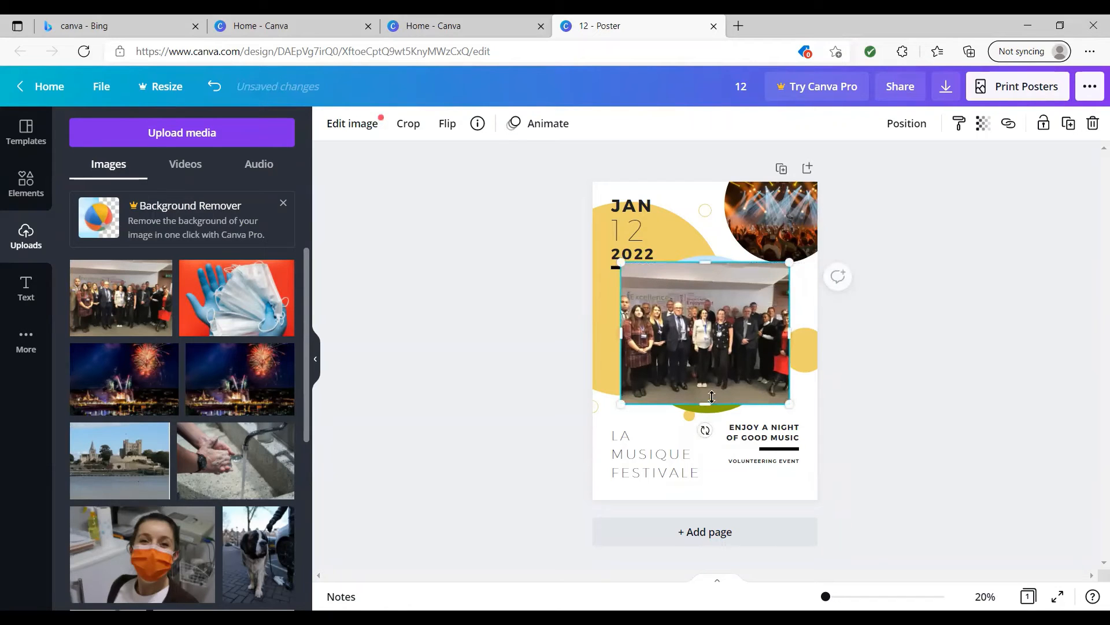
pyautogui.moveTo(706, 403); pyautogui.dragTo(708, 405)
pyautogui.click(429, 402)
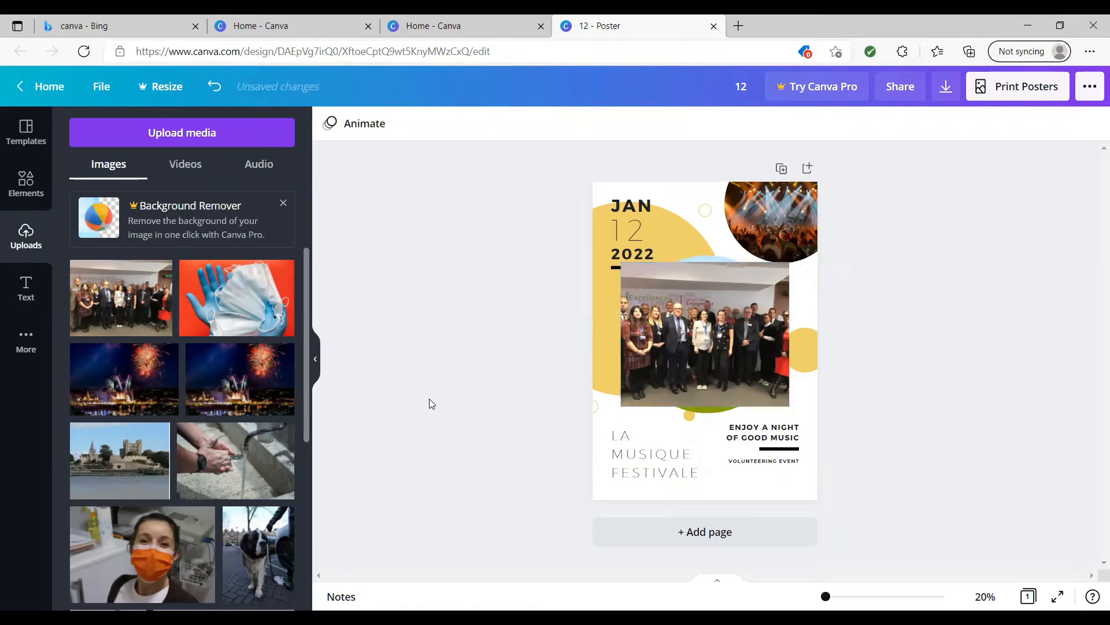
# Shrink the group photo and drop it into the poster's large circular frame so it fills the frame.
pyautogui.click(668, 376)
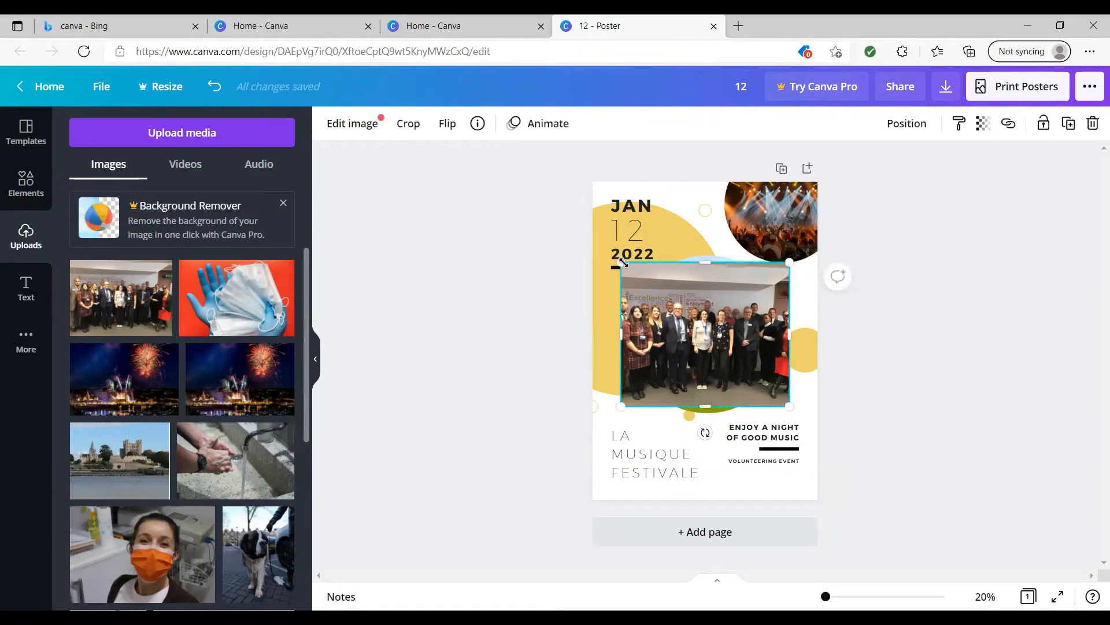
pyautogui.moveTo(622, 263); pyautogui.dragTo(652, 279)
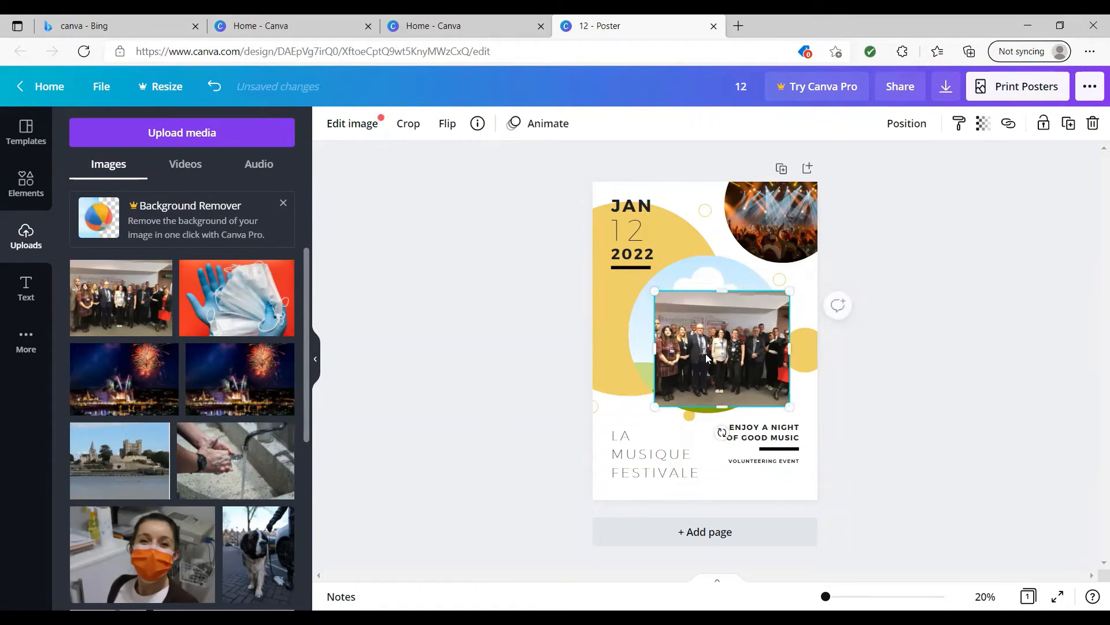
pyautogui.moveTo(690, 346); pyautogui.dragTo(696, 337)
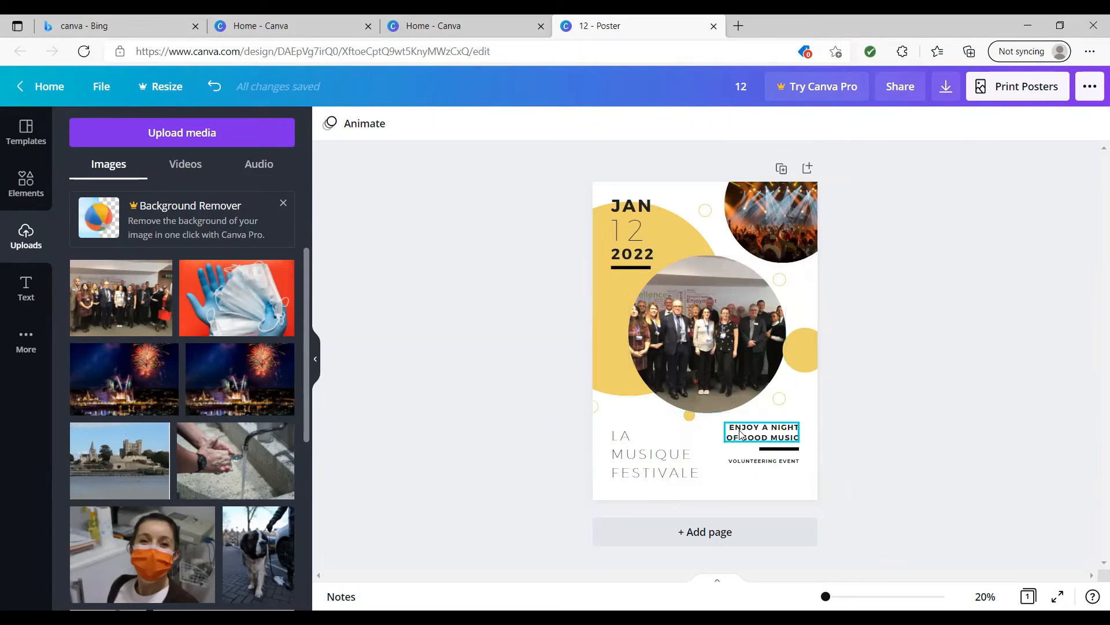
# Change the large yellow circle behind the date to the dark violet default color.
pyautogui.click(609, 370)
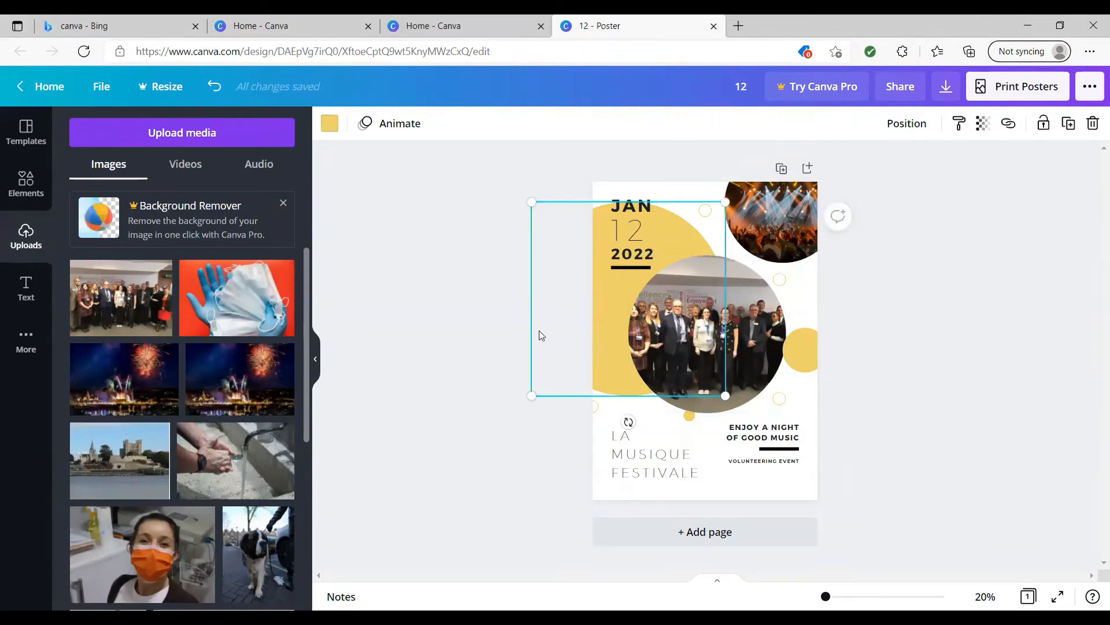
pyautogui.click(326, 132)
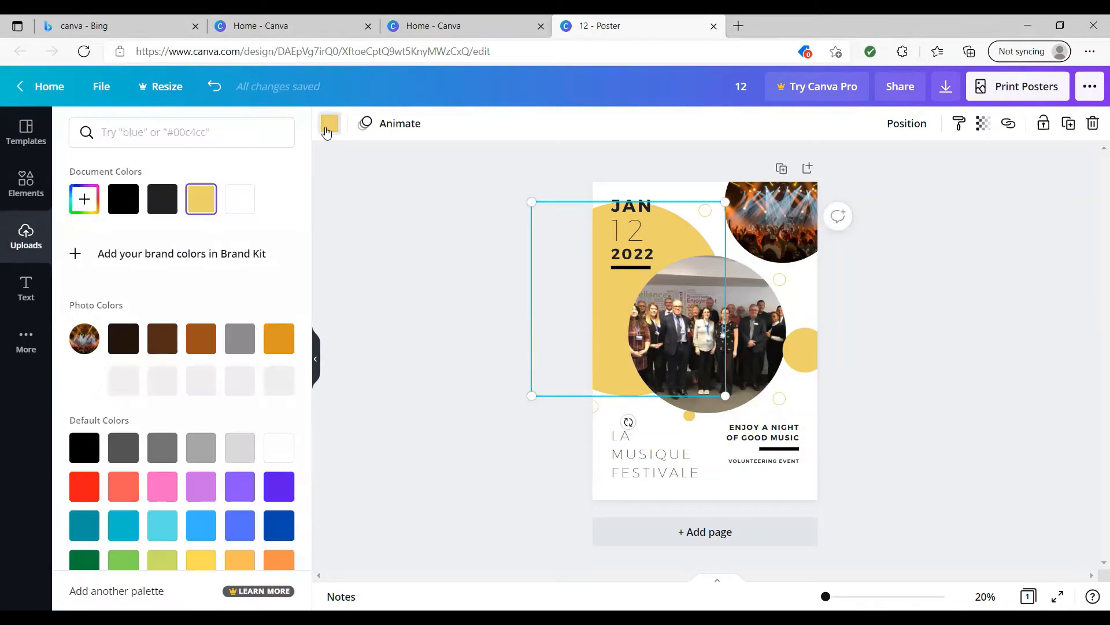
pyautogui.click(283, 487)
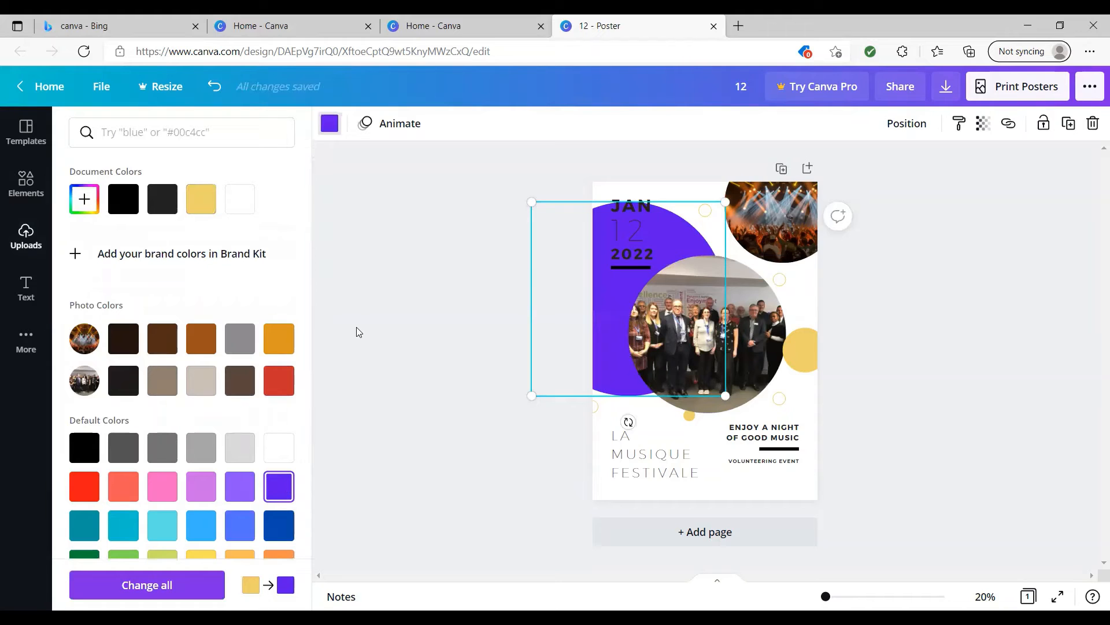
pyautogui.press('Escape')
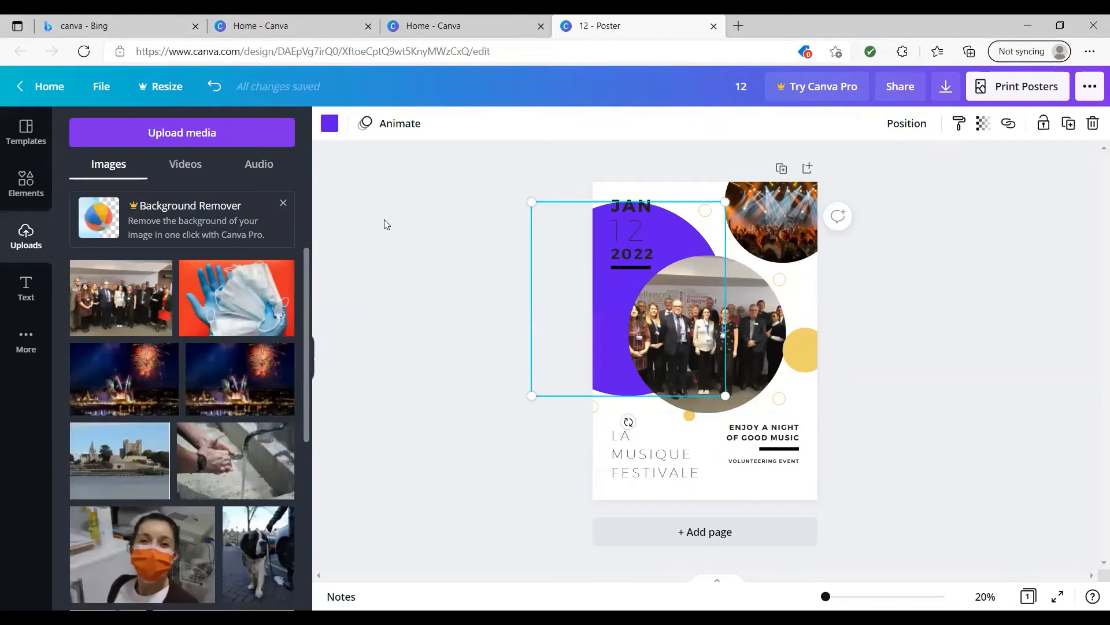
# Add a circle shape, shrink it at the poster's right edge just below the concert photo, and color it pink.
pyautogui.click(33, 183)
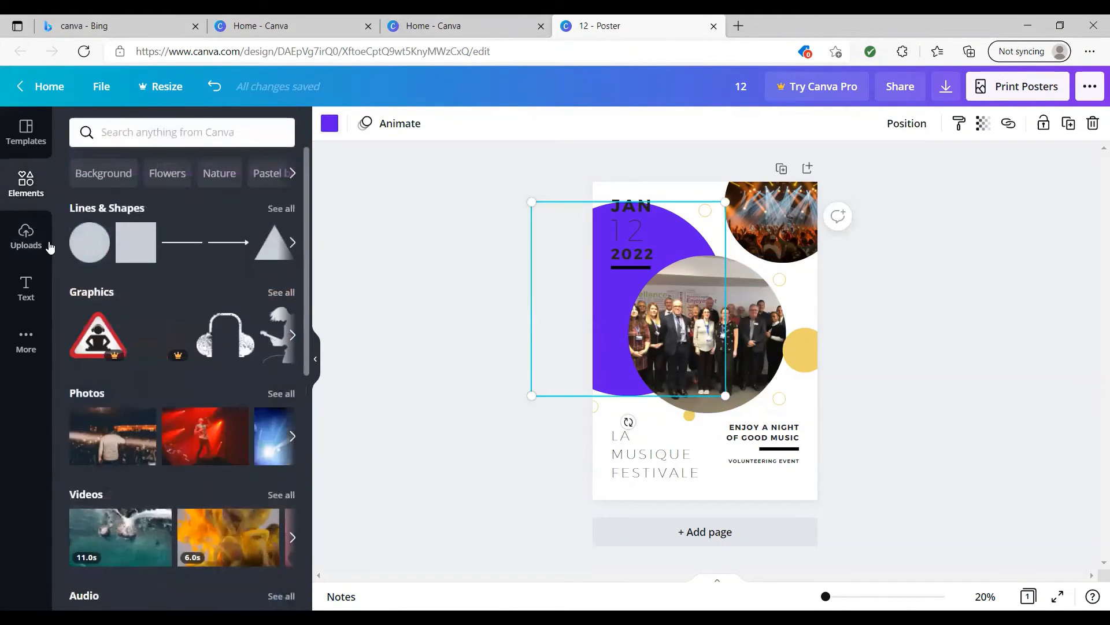
pyautogui.click(97, 247)
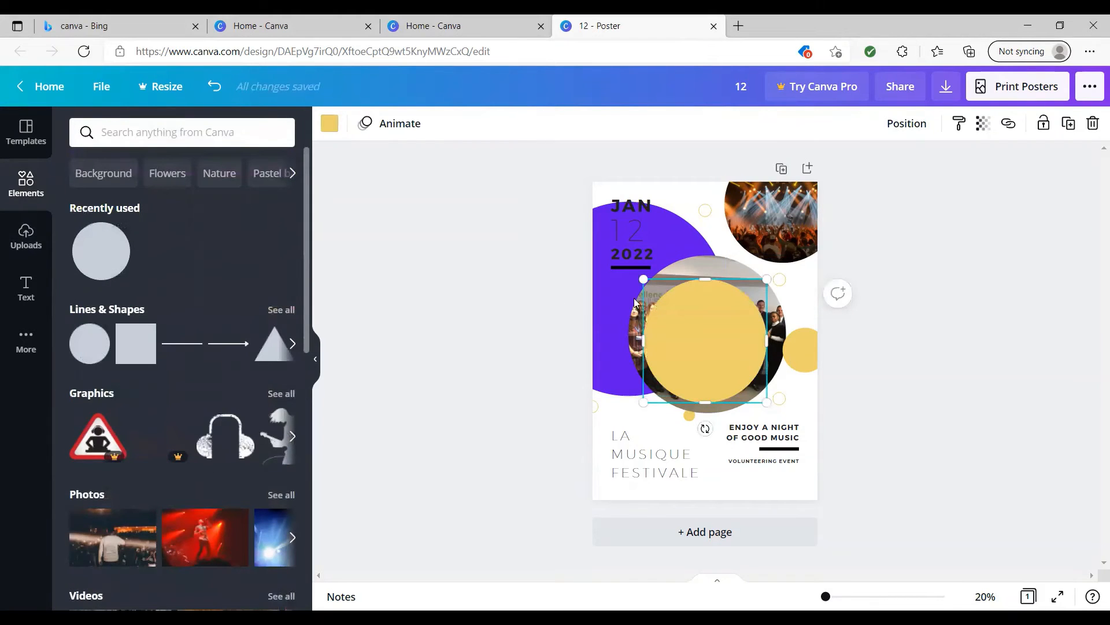
pyautogui.moveTo(705, 336); pyautogui.dragTo(781, 312)
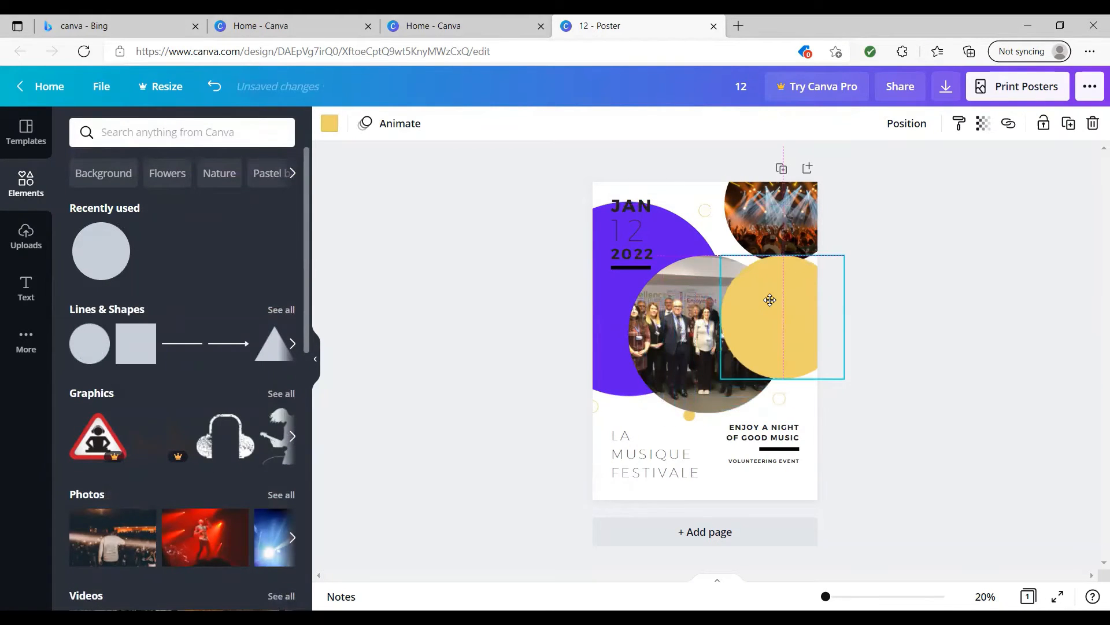
pyautogui.moveTo(720, 258); pyautogui.dragTo(790, 294)
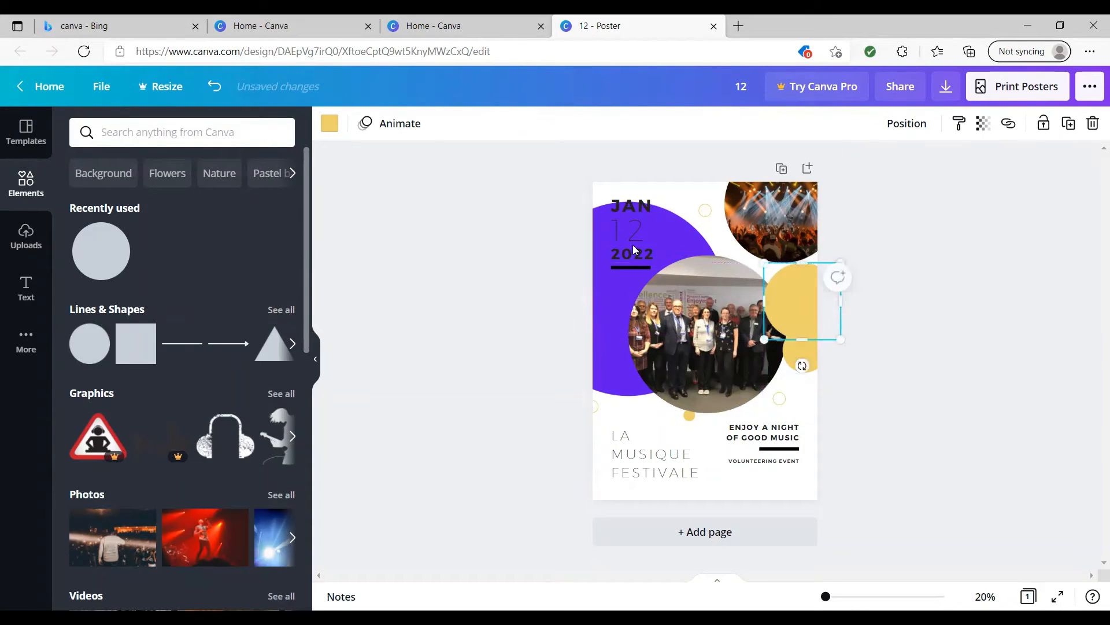
pyautogui.click(327, 124)
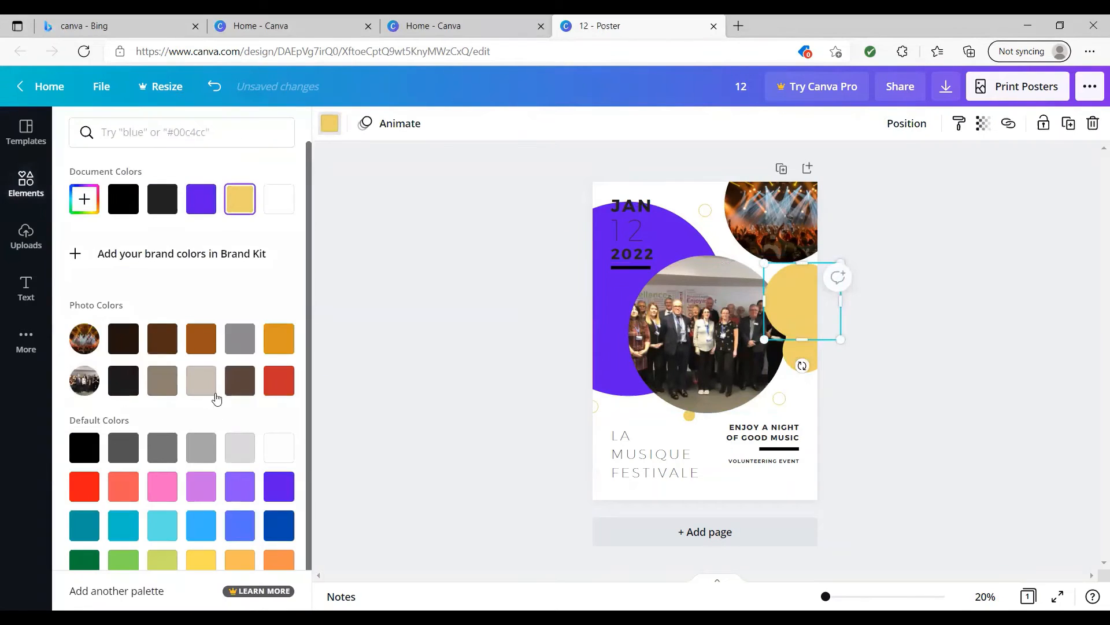
pyautogui.click(163, 491)
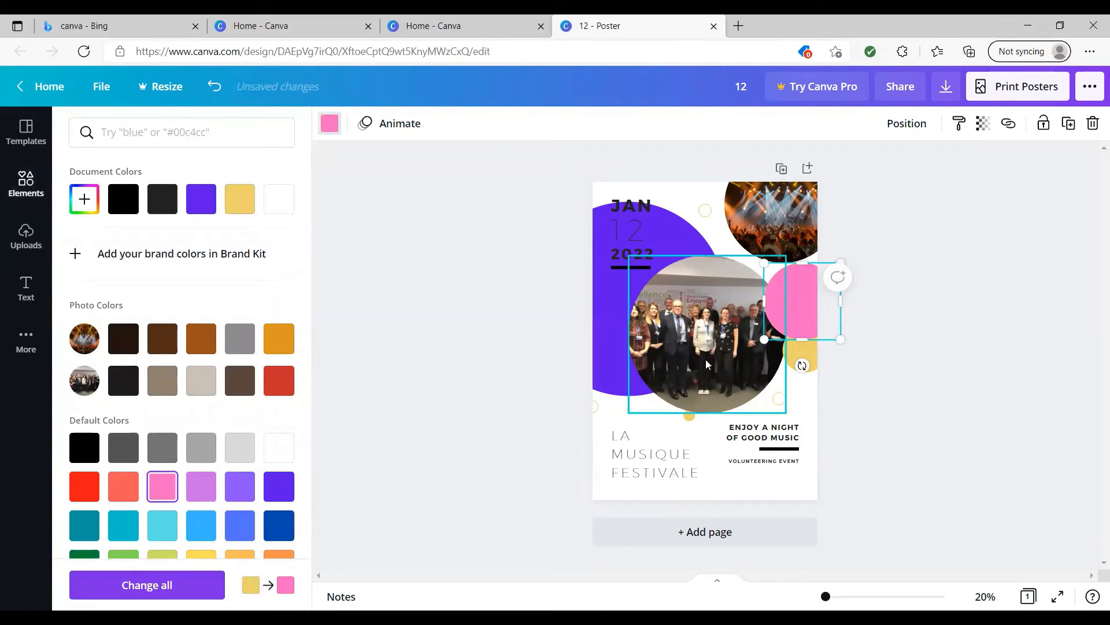
# Send the pink circle to the back and move the small yellow circle at the poster's right edge just beneath it.
pyautogui.rightClick(803, 305)
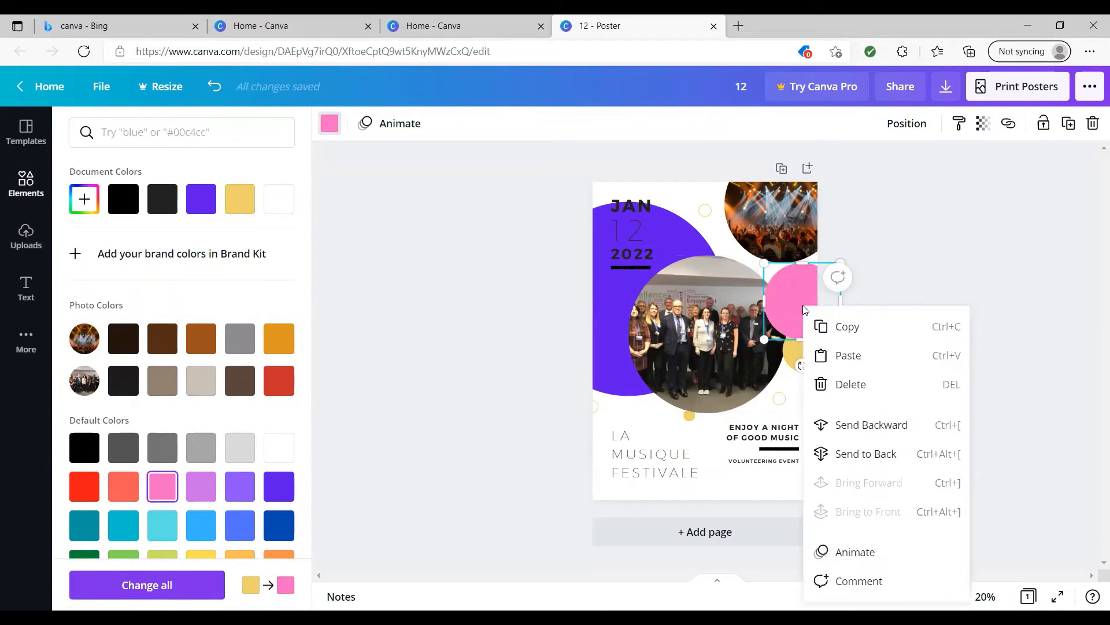
pyautogui.click(869, 426)
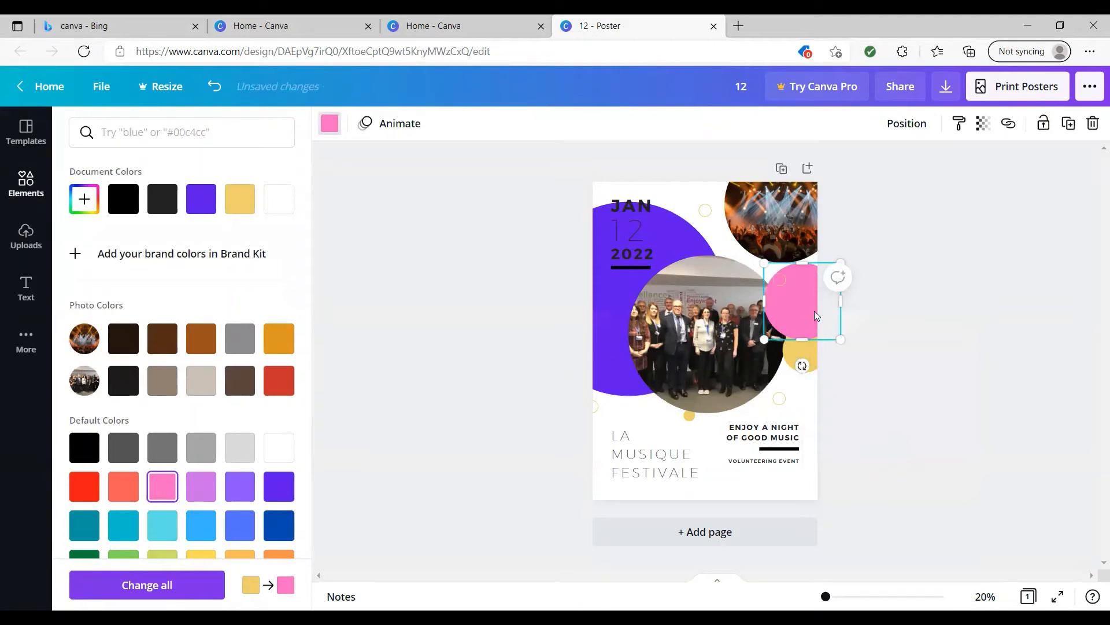
pyautogui.rightClick(788, 297)
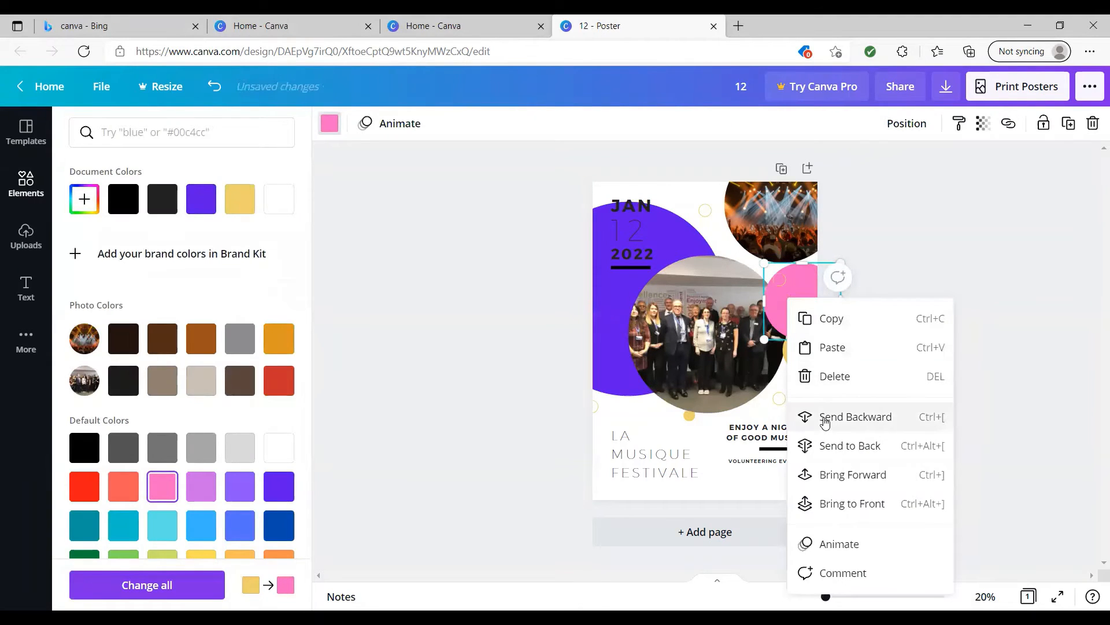
pyautogui.click(826, 444)
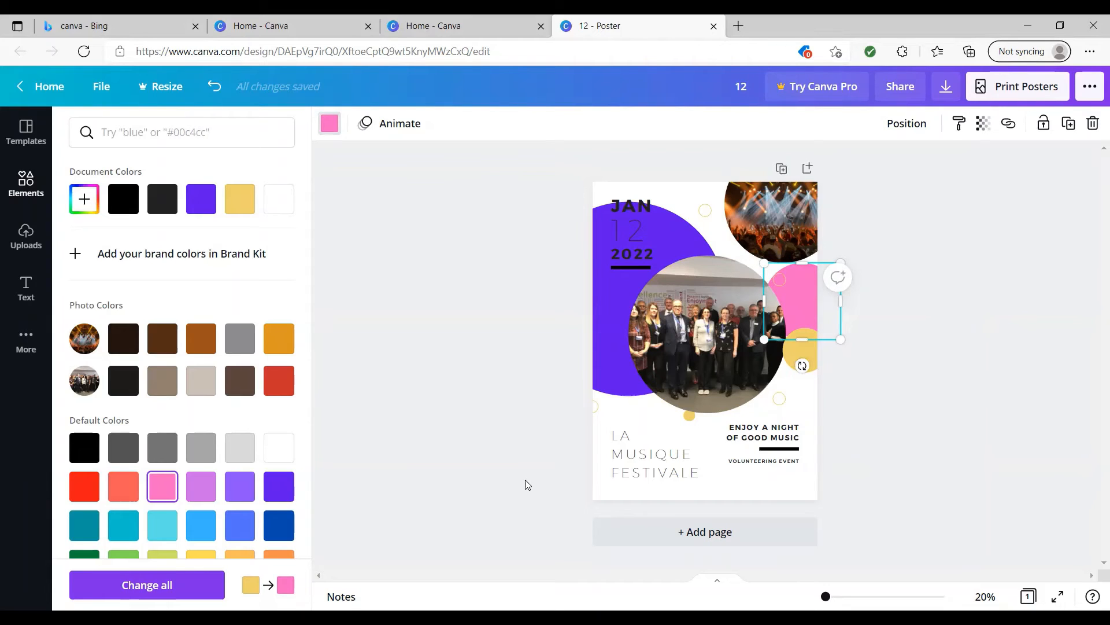
pyautogui.press('Escape')
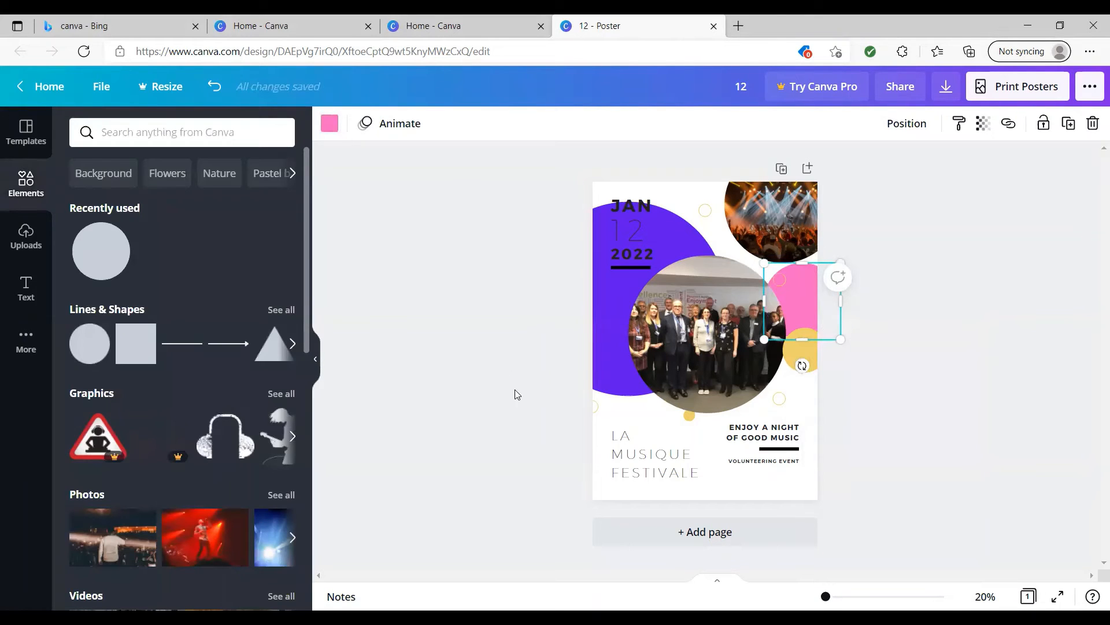
pyautogui.moveTo(799, 351); pyautogui.dragTo(792, 366)
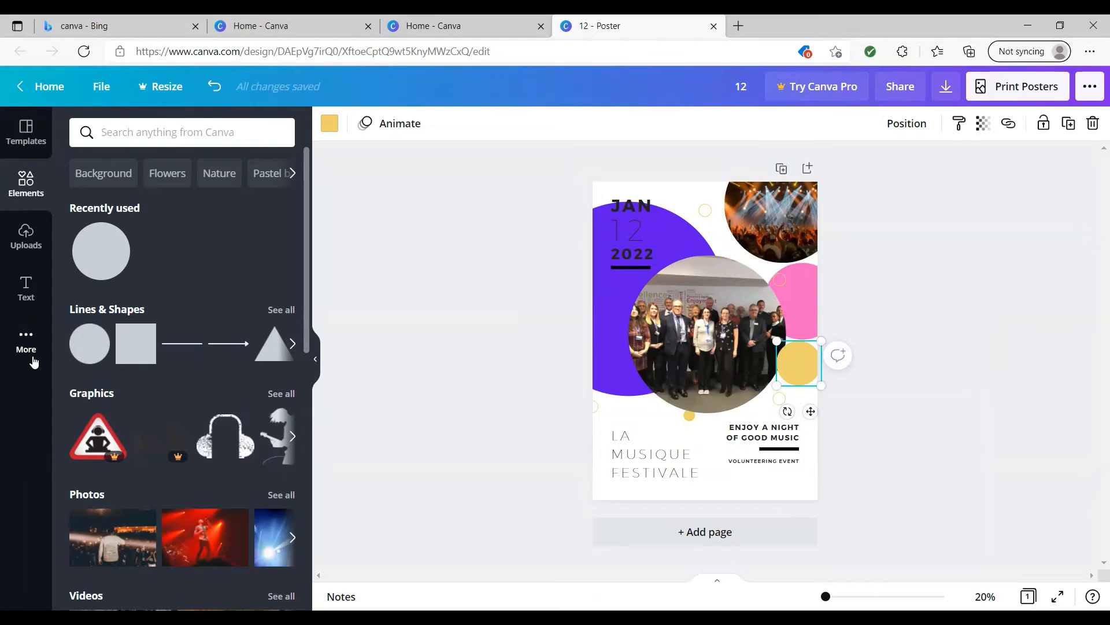
# Add the neon "Good vibes" text combination to the poster and shrink it over the lower right of the group photo.
pyautogui.click(24, 289)
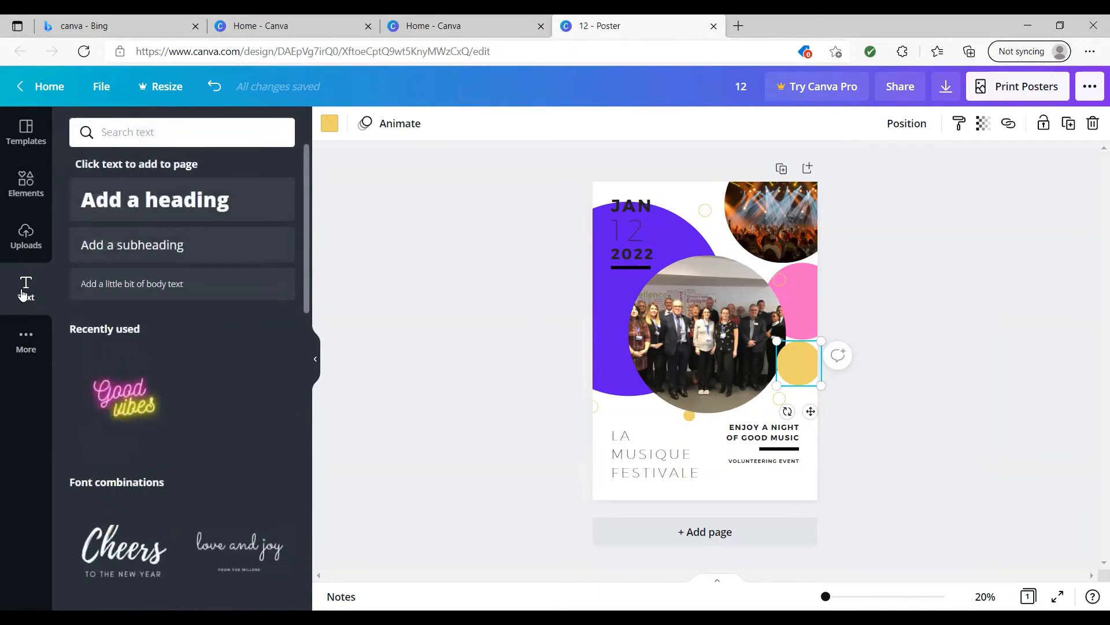
pyautogui.click(116, 405)
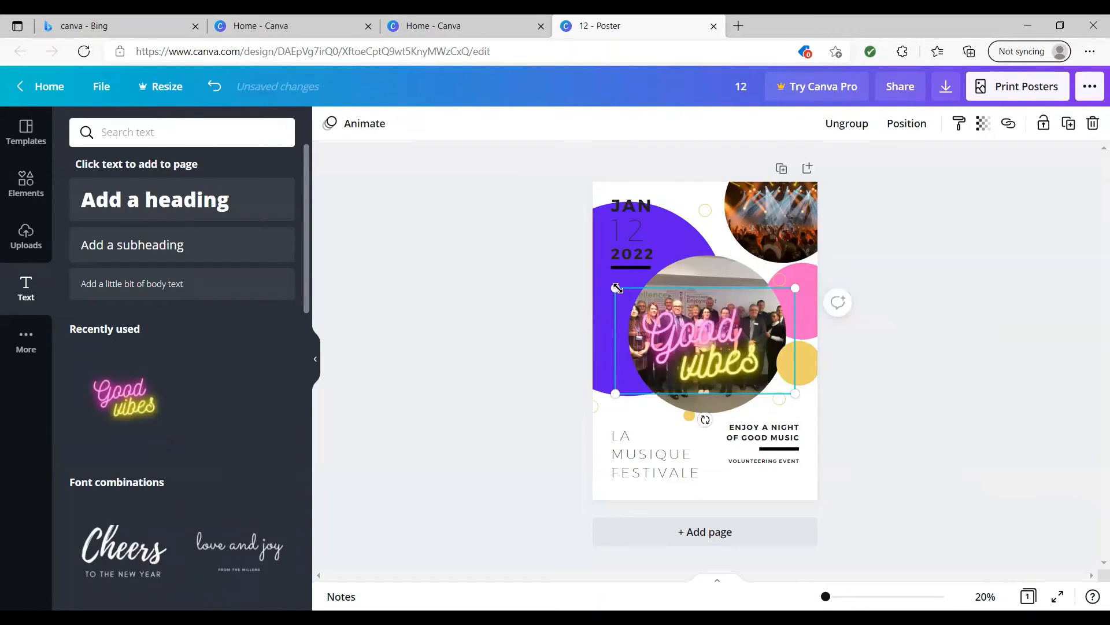
pyautogui.moveTo(616, 287); pyautogui.dragTo(680, 340)
# Replace the neon text's words with "Join" on the pink line and "Us" on the yellow line.
pyautogui.click(731, 365)
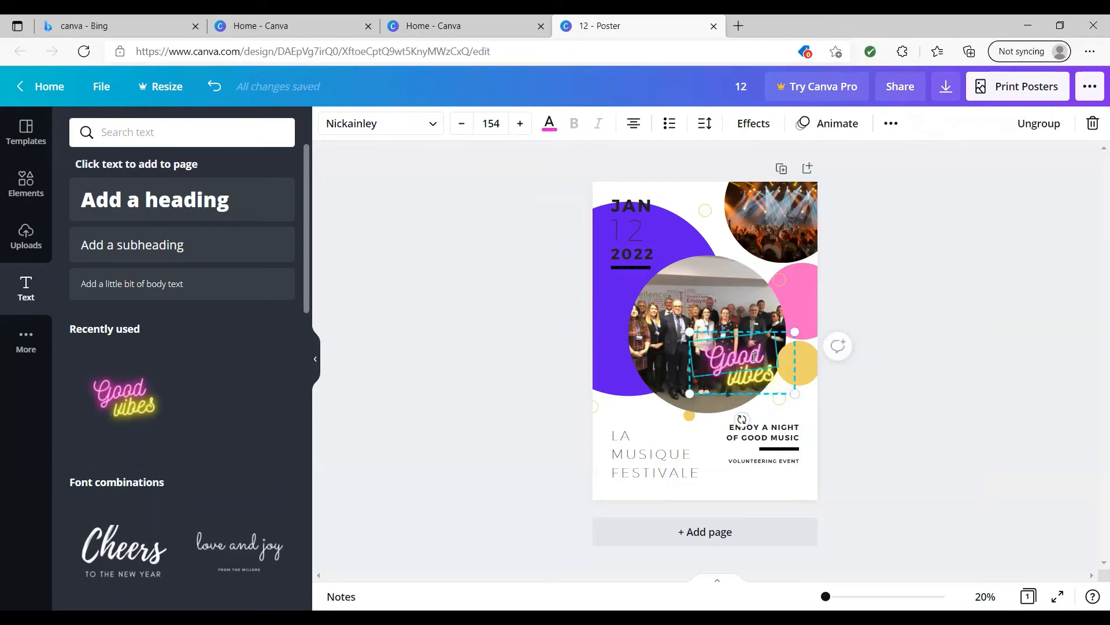
pyautogui.doubleClick(741, 356)
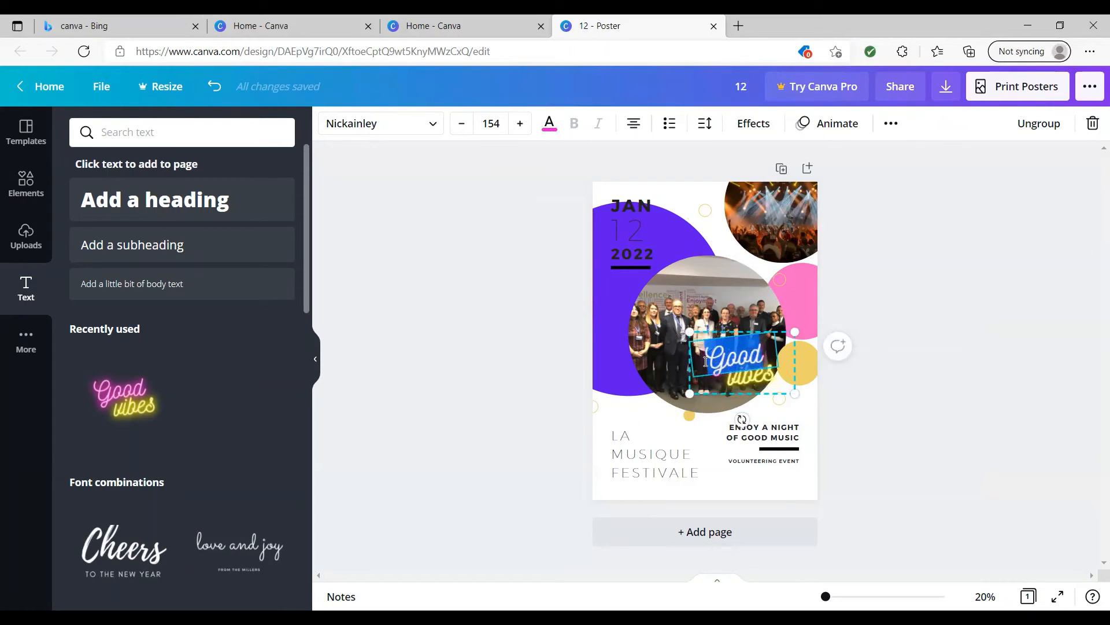
pyautogui.write('Join')
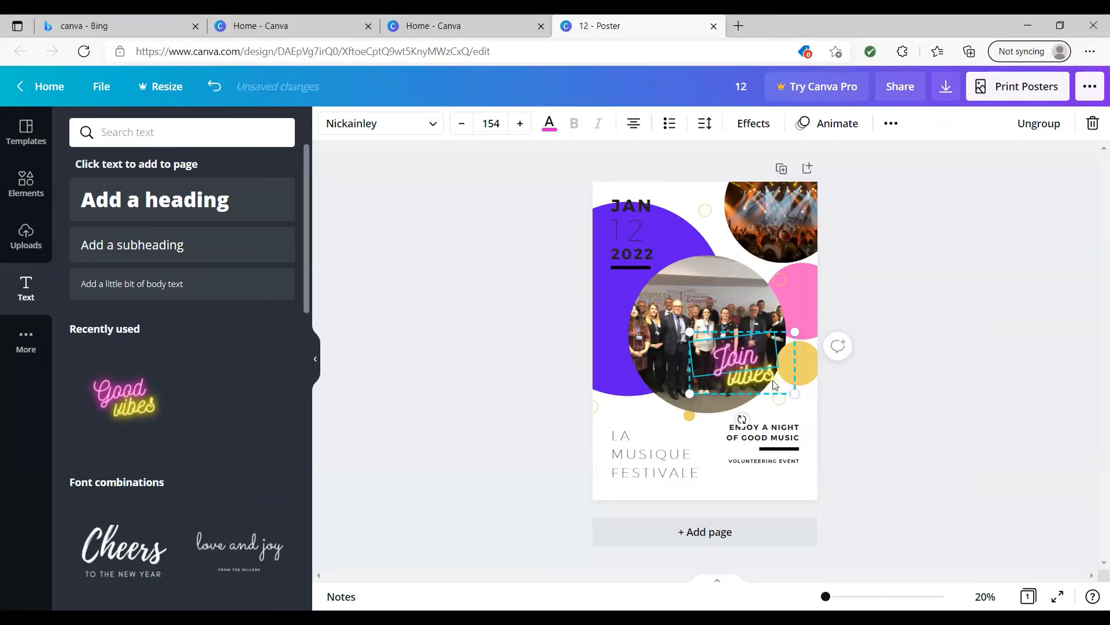
pyautogui.doubleClick(752, 374)
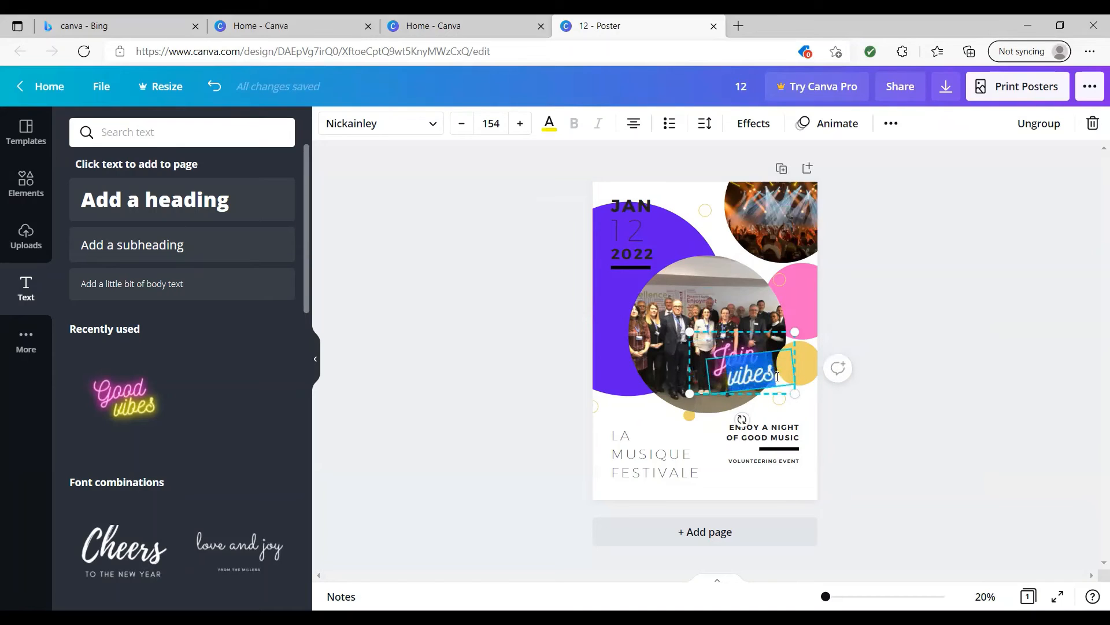
pyautogui.write('Us')
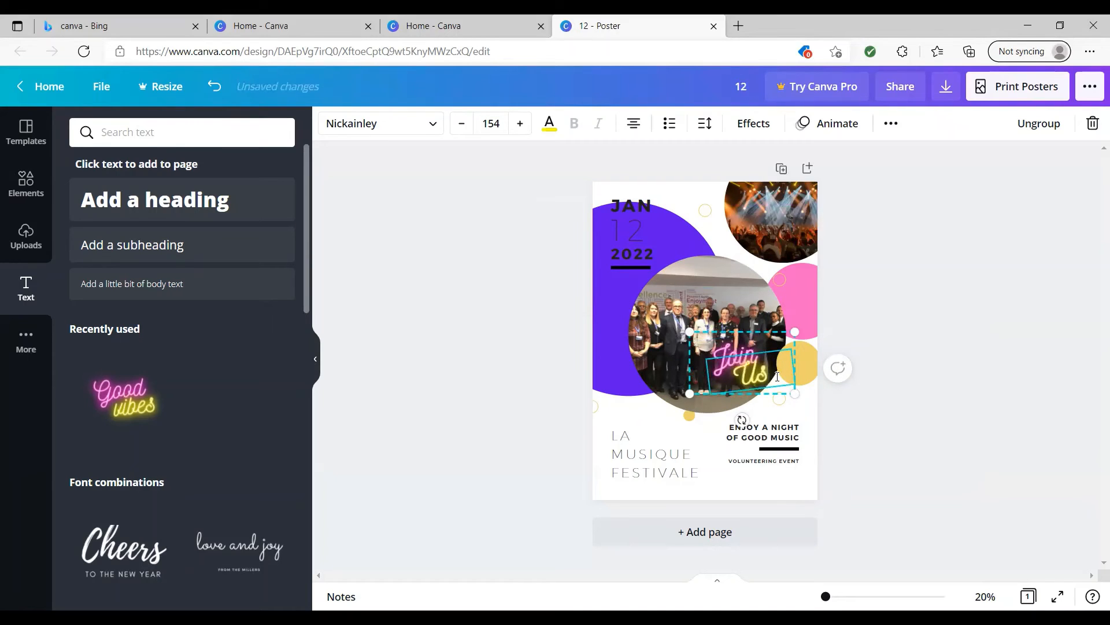
pyautogui.click(895, 362)
pyautogui.click(739, 369)
pyautogui.click(866, 396)
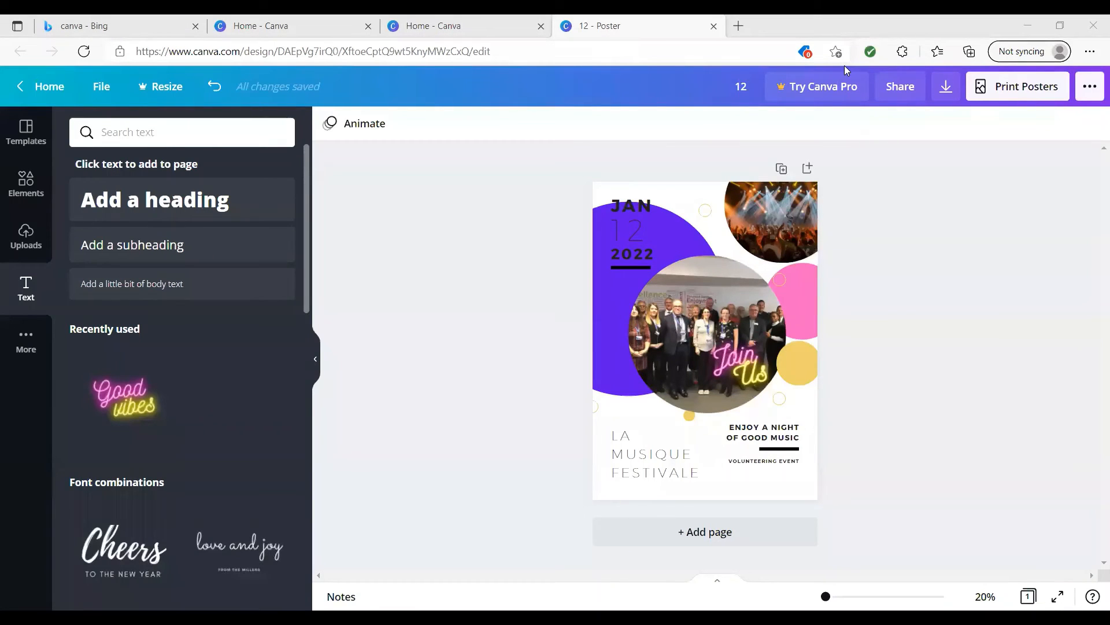
# Download the poster with the PDF Print file type.
pyautogui.click(946, 92)
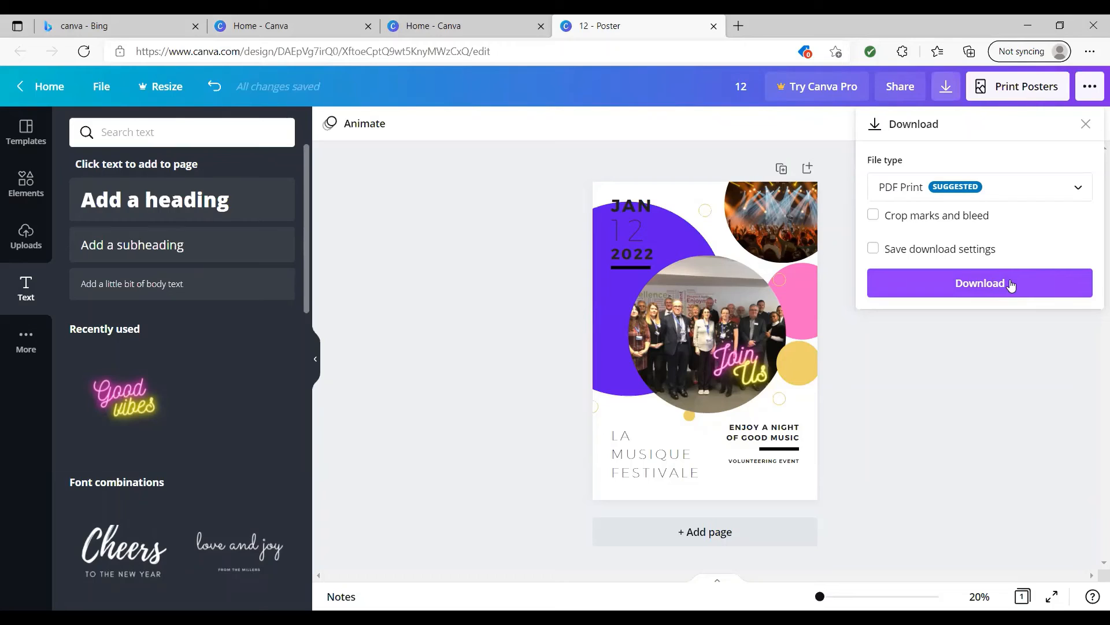
pyautogui.click(1078, 189)
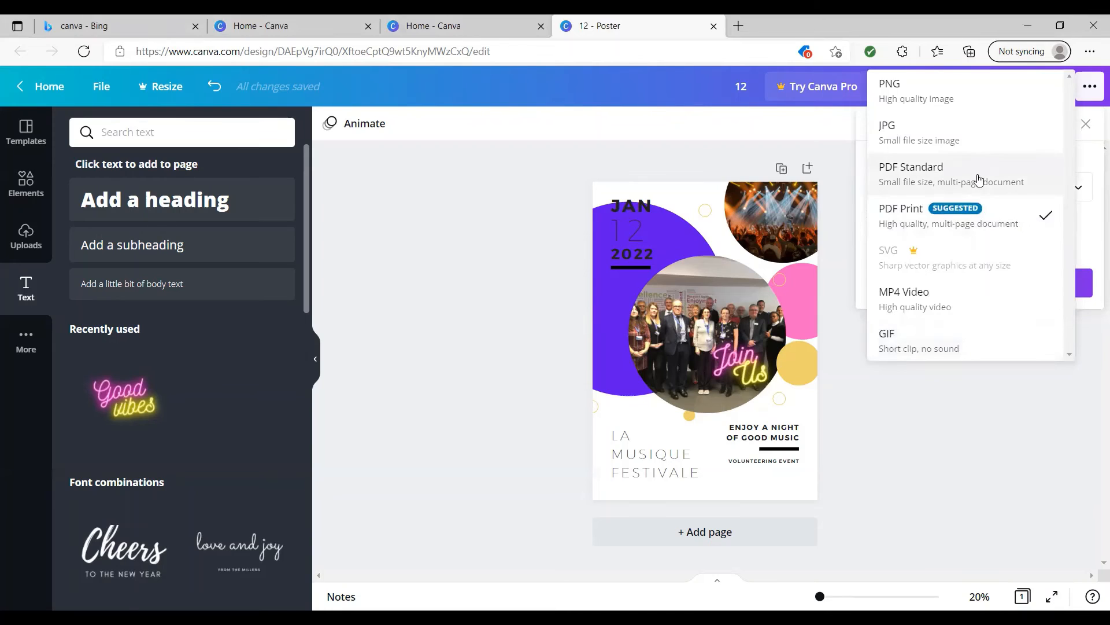
pyautogui.click(986, 215)
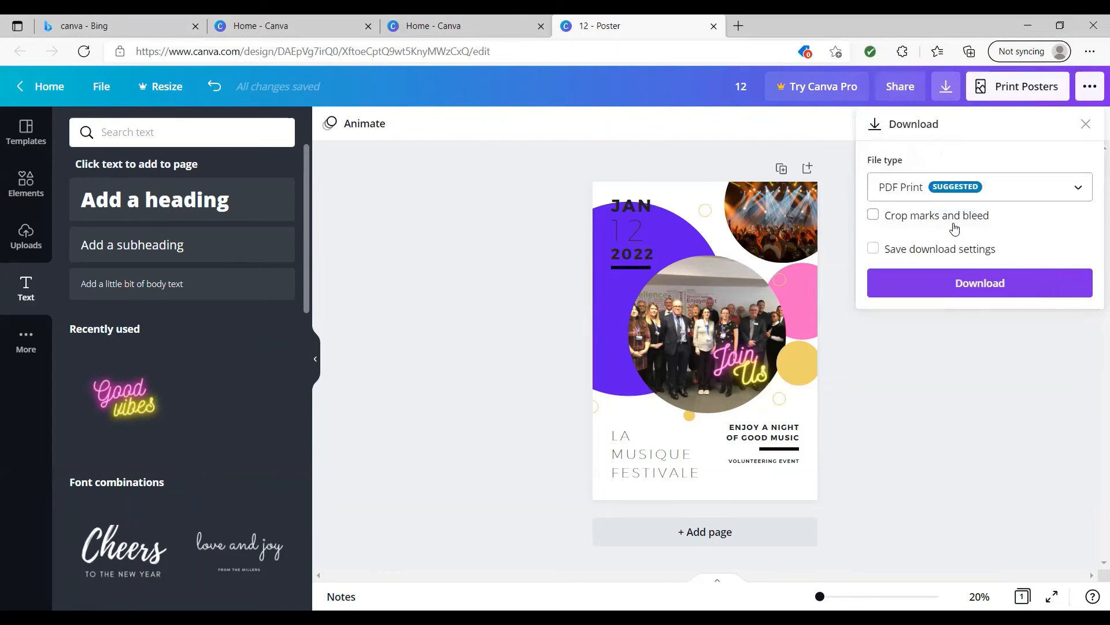
pyautogui.click(967, 286)
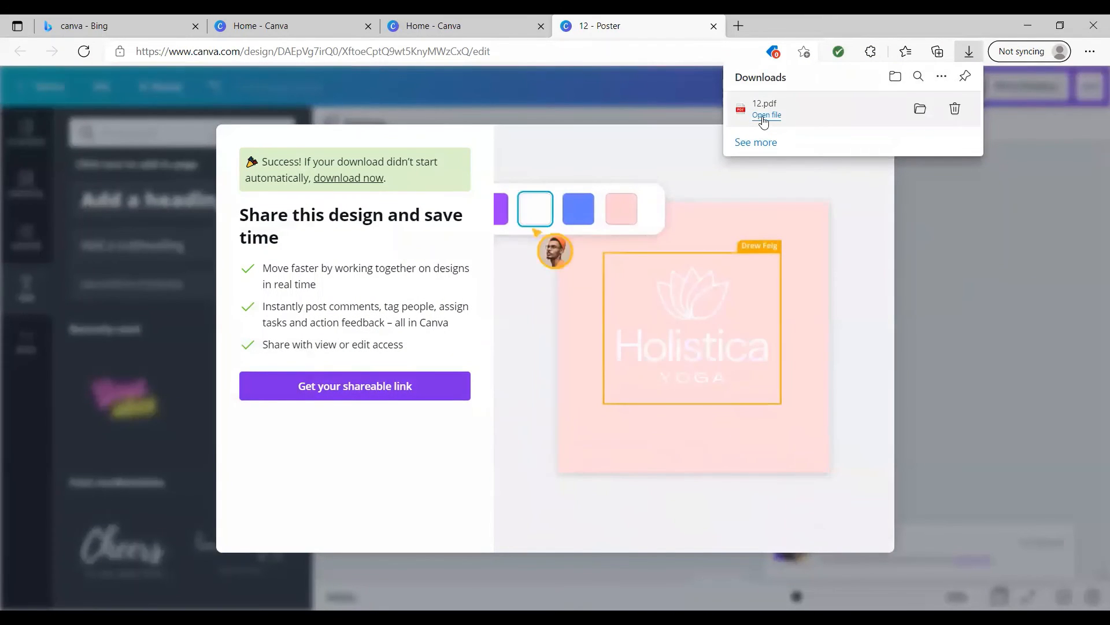
# Open the downloaded 12.pdf, review the whole poster page, and close the file.
pyautogui.click(765, 115)
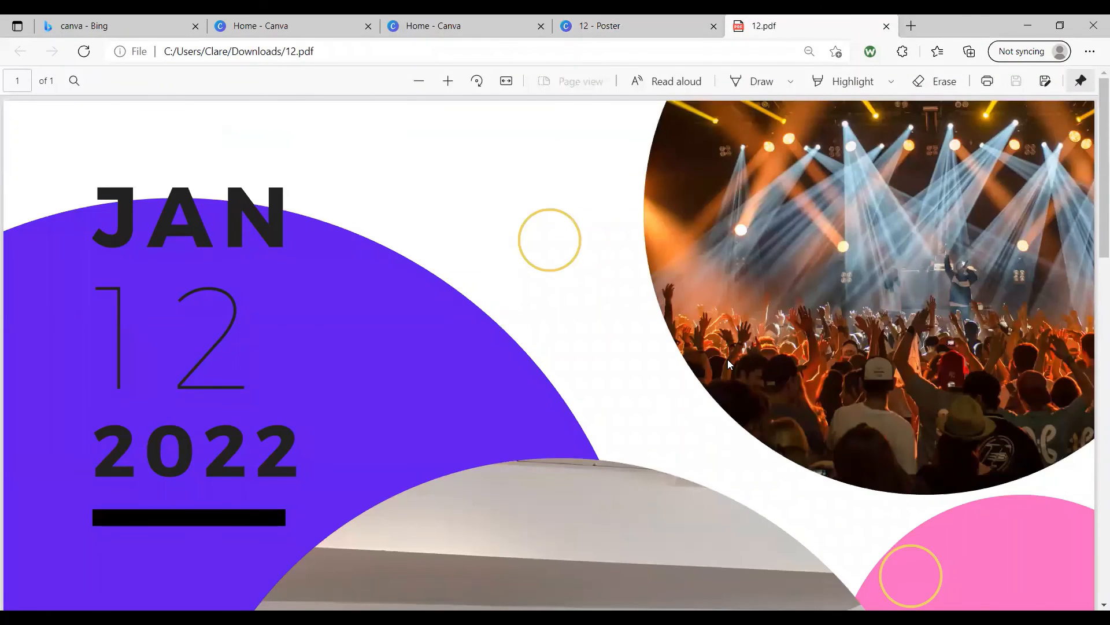
pyautogui.scroll(-3, 728, 359)
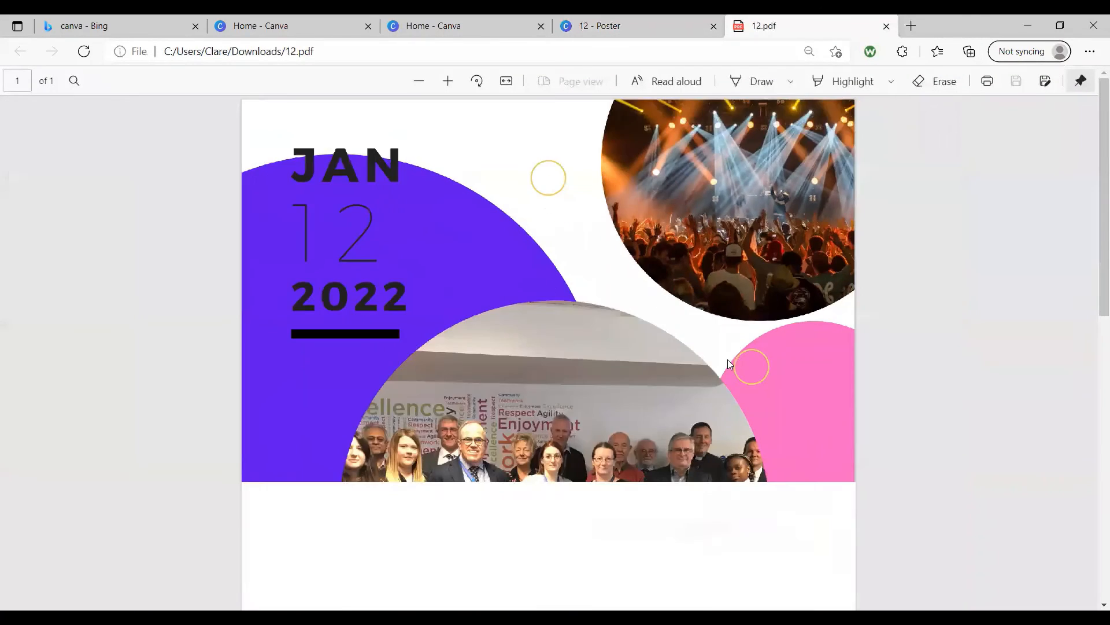
pyautogui.scroll(-1, 727, 363)
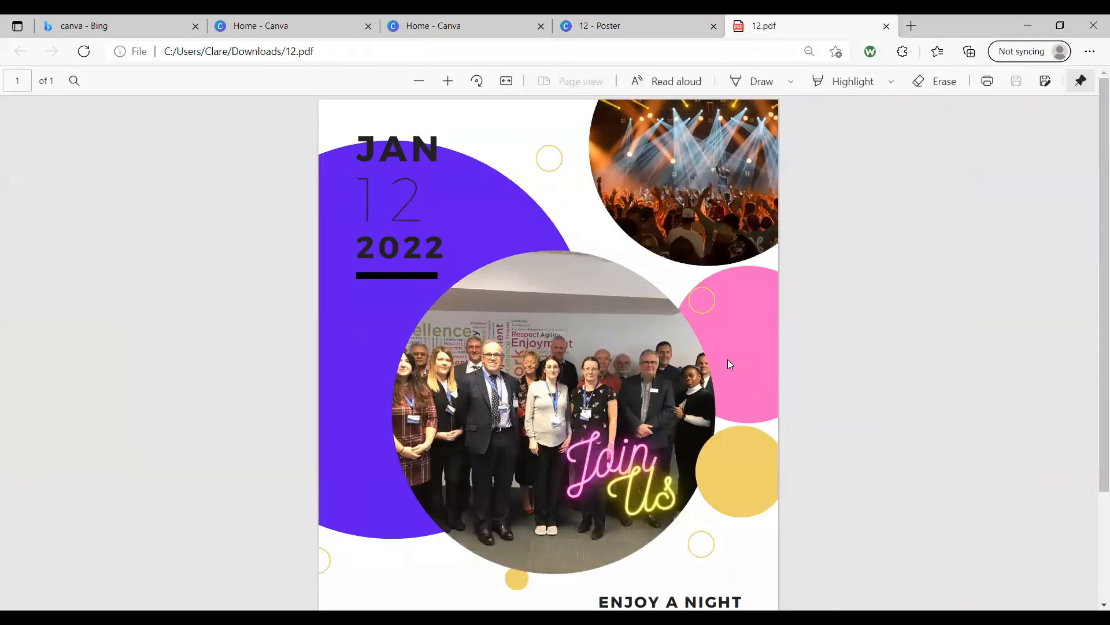
pyautogui.scroll(-1, 727, 360)
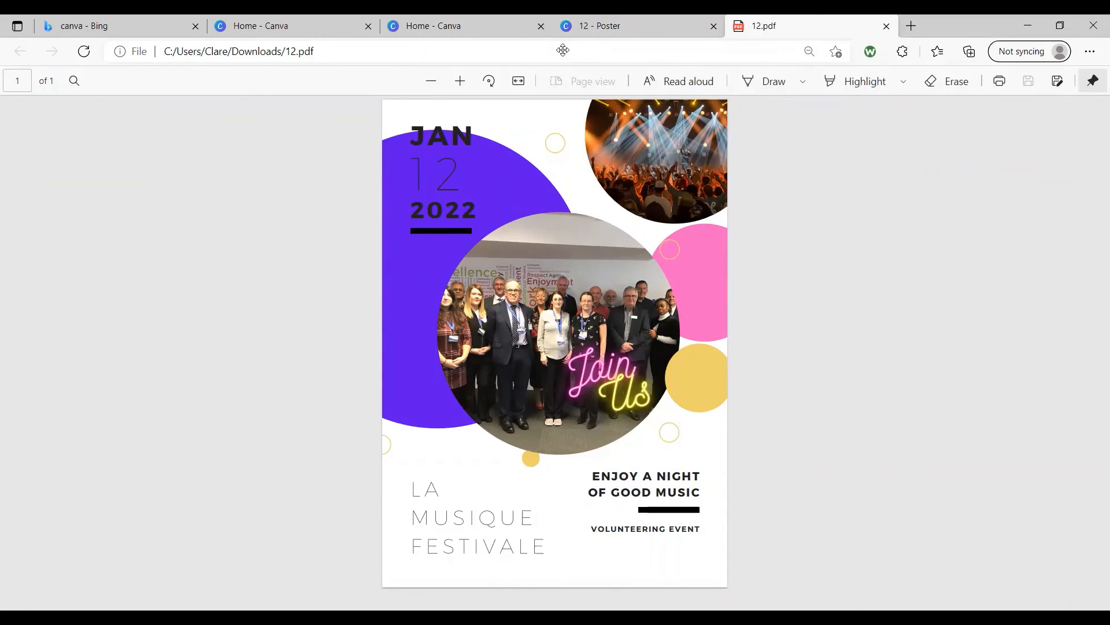
pyautogui.hotkey('ctrl', 'w')
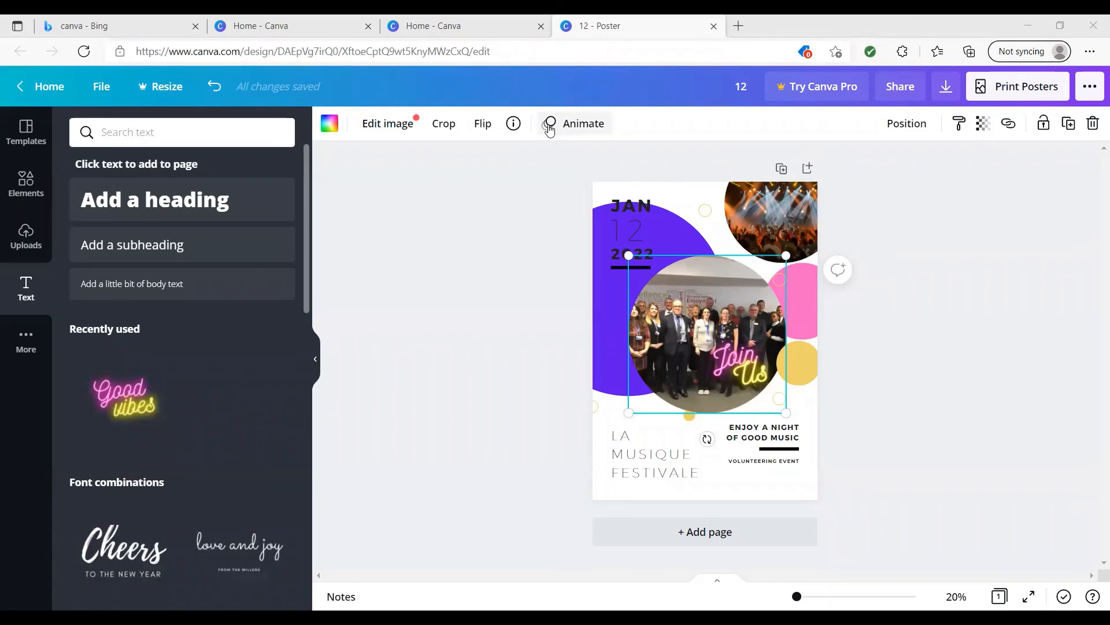
# Try the Rise photo animation on the circular group photo, and apply Tumble instead.
pyautogui.click(550, 129)
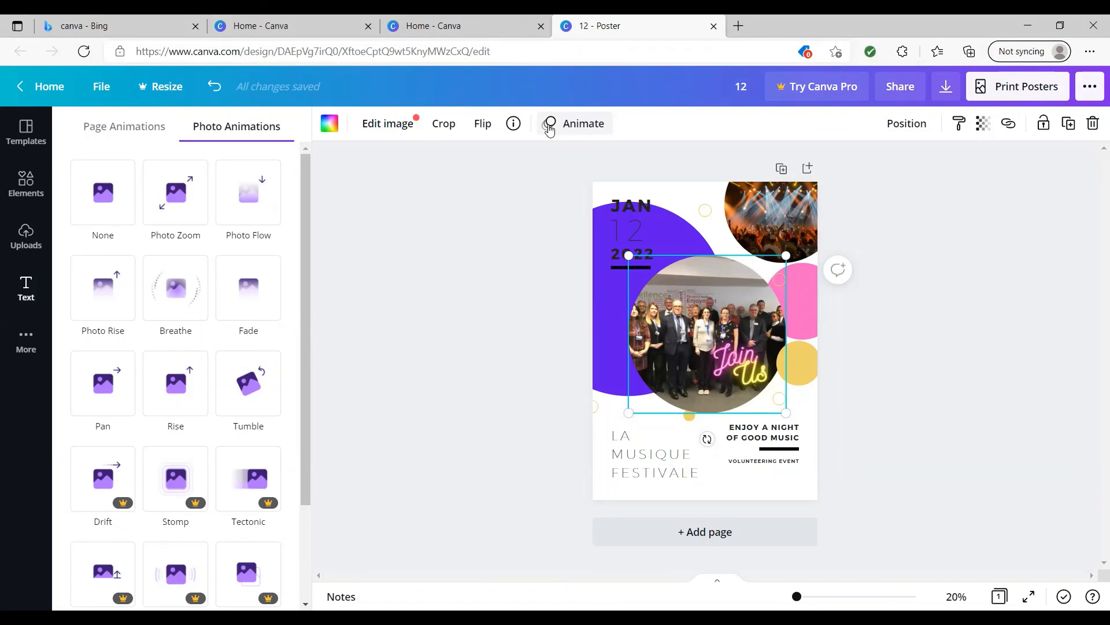
pyautogui.click(182, 395)
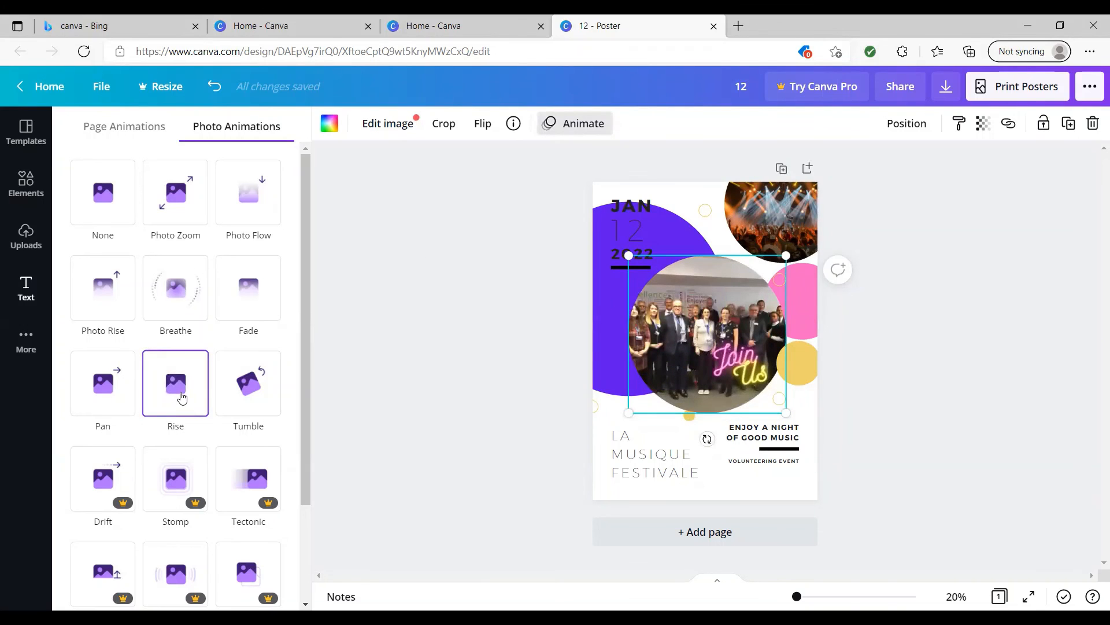
pyautogui.click(250, 396)
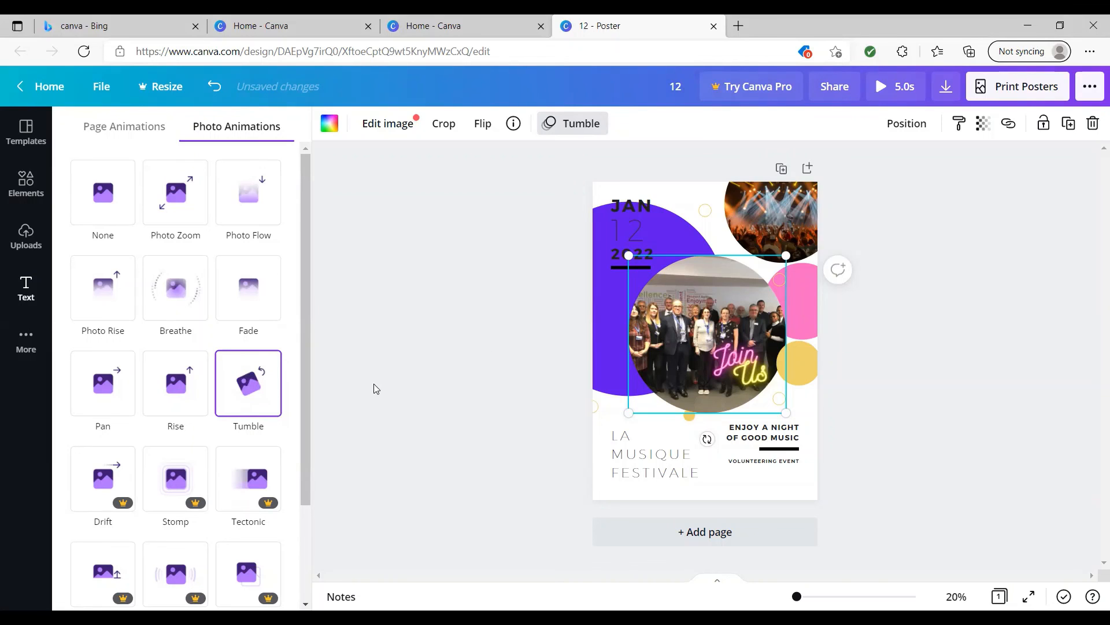
# Open the download options for the animated poster.
pyautogui.click(948, 88)
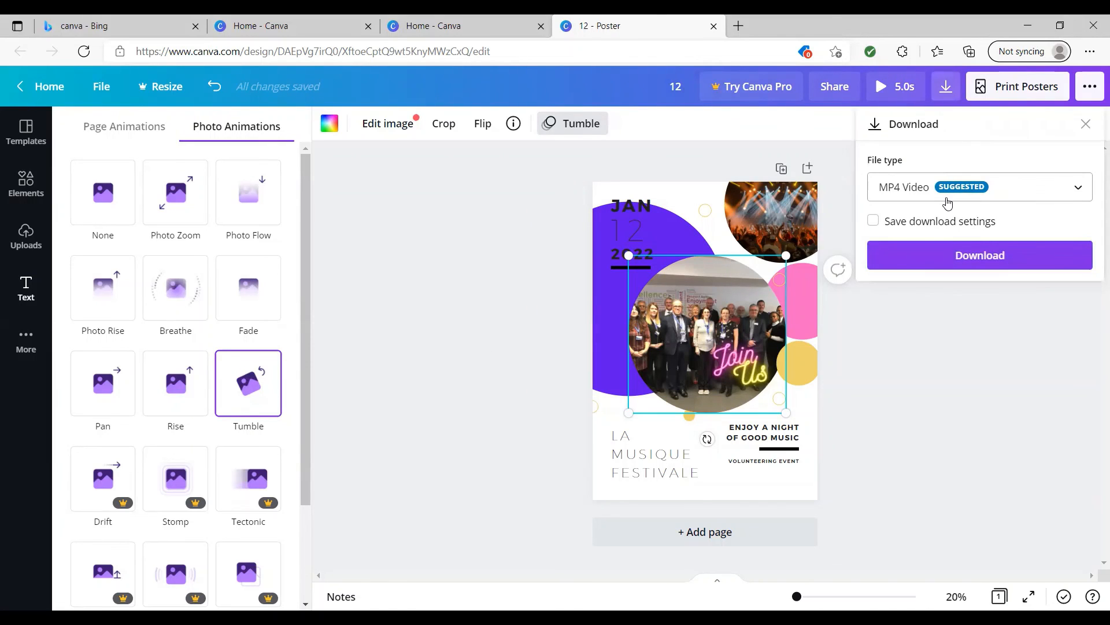